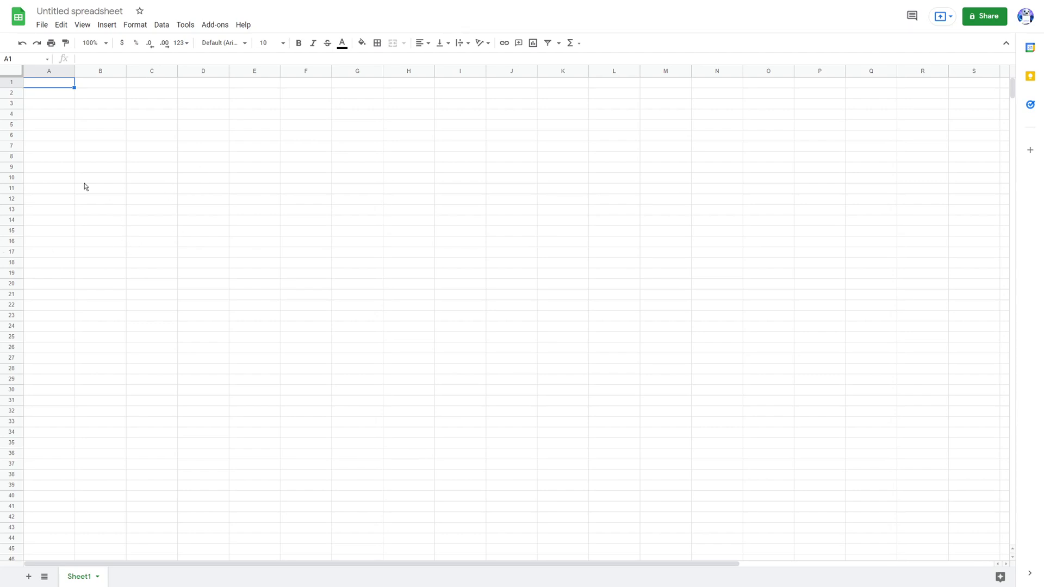
- Narrow column A to a slim strip and select cells A1 through A17
left_click(103, 114)
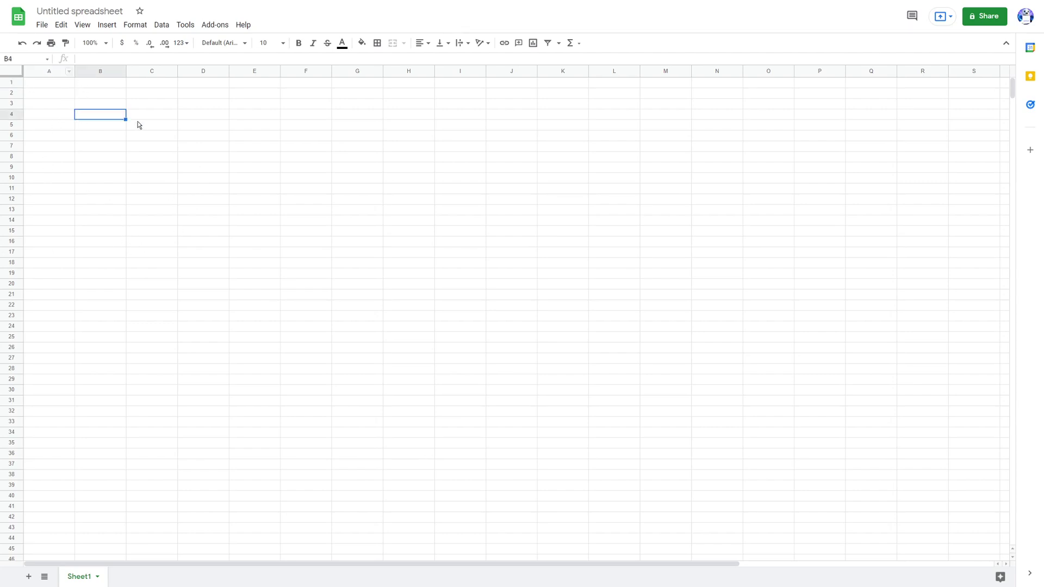
left_click(54, 72)
left_click(112, 105)
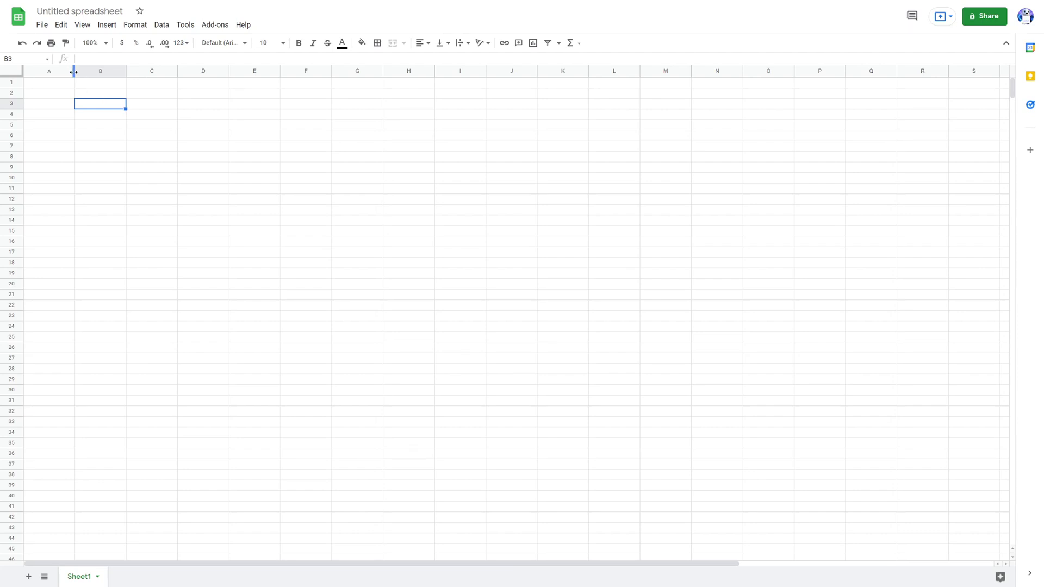
left_click_drag(74, 72, 36, 72)
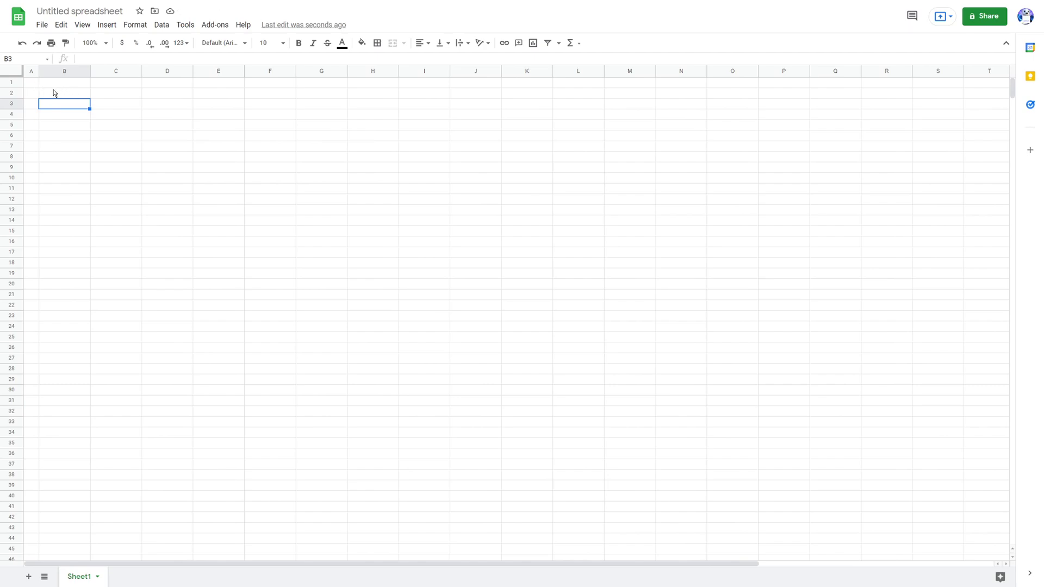
left_click_drag(33, 83, 31, 253)
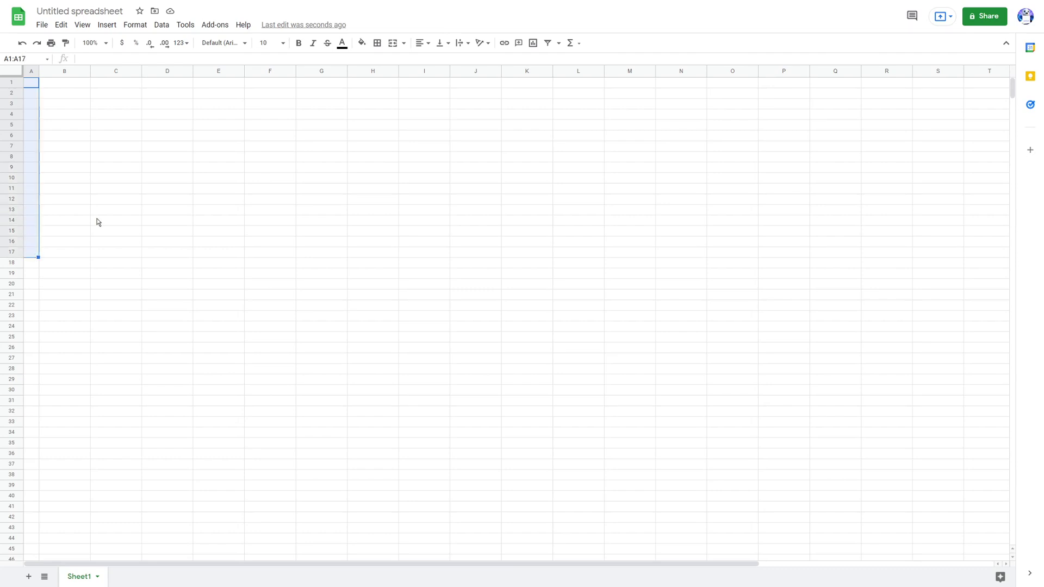
- Fill A1:A17 dark grey and make column A slightly narrower
left_click(362, 43)
left_click(388, 129)
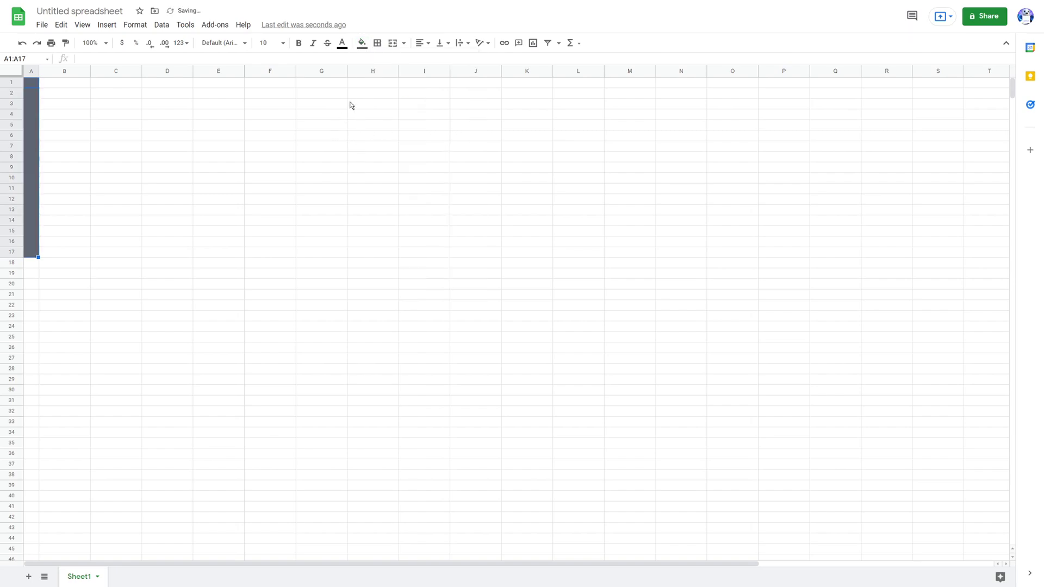
left_click(290, 113)
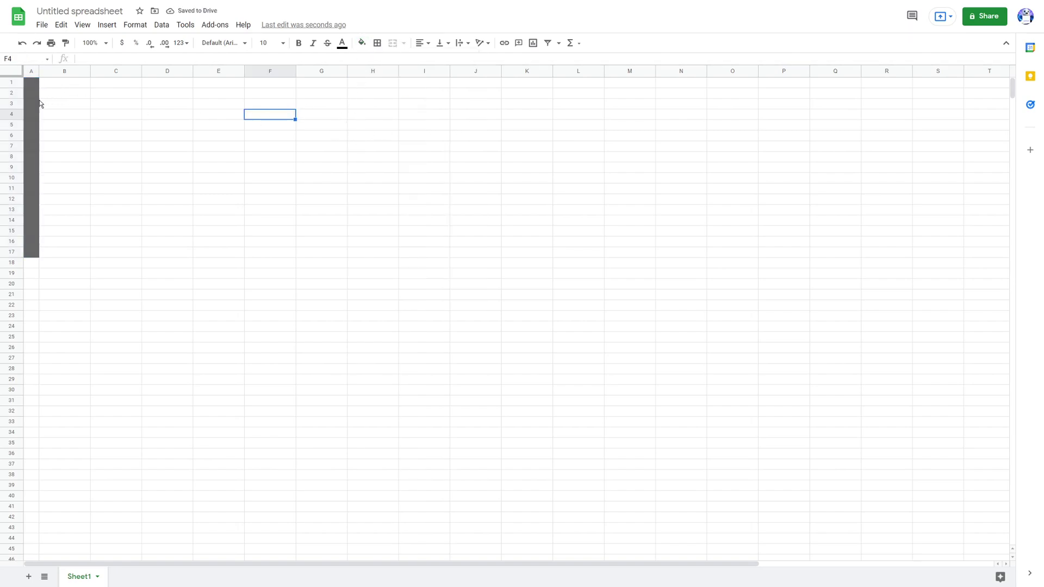
left_click_drag(38, 70, 37, 71)
- Fill the top band B1:K1 dark grey
left_click(69, 115)
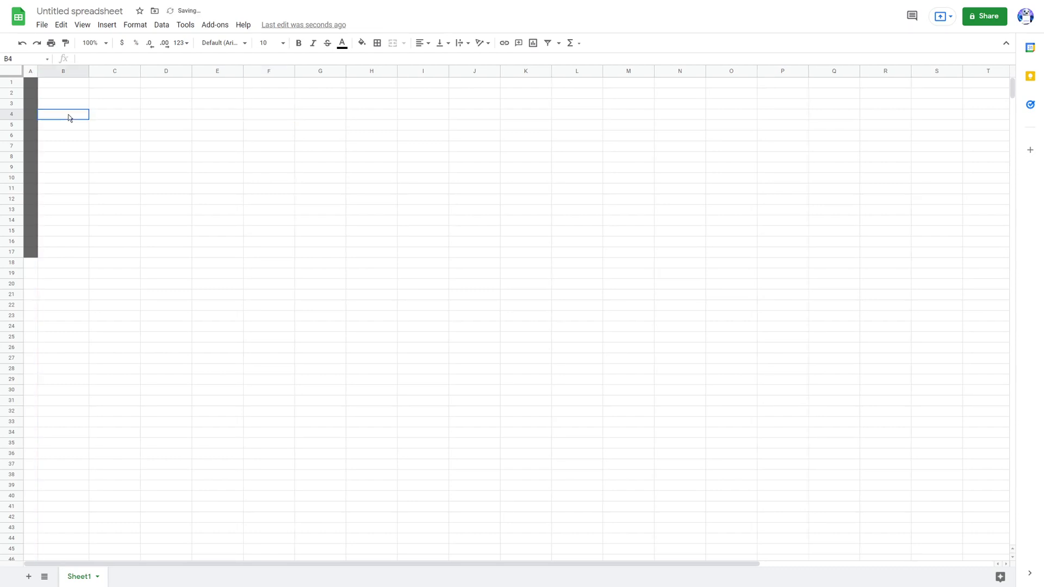
left_click(66, 84)
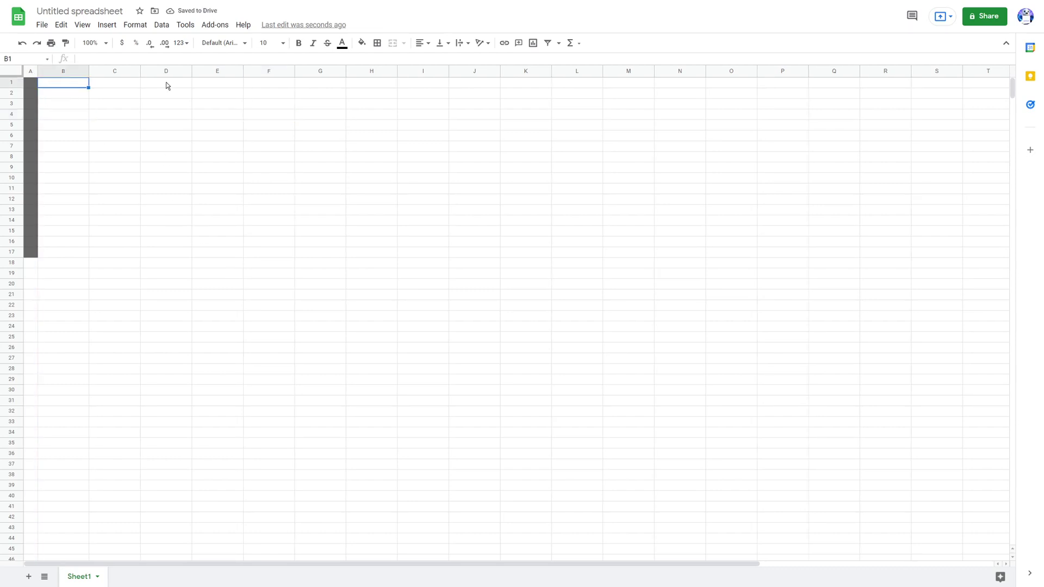
left_click_drag(75, 83, 564, 94)
left_click_drag(372, 114, 371, 125)
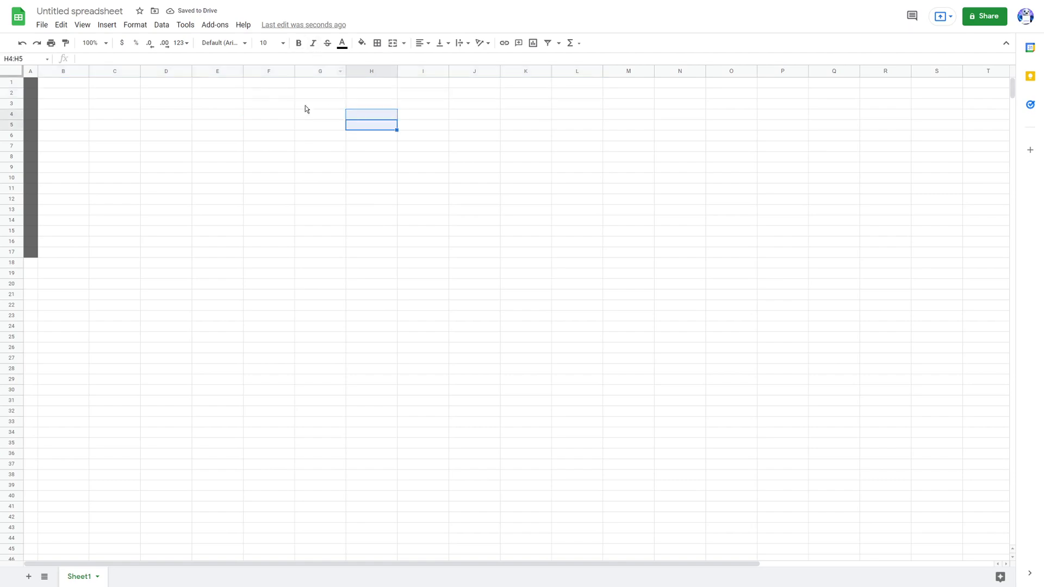
left_click(70, 86)
left_click_drag(70, 86, 531, 89)
left_click(361, 44)
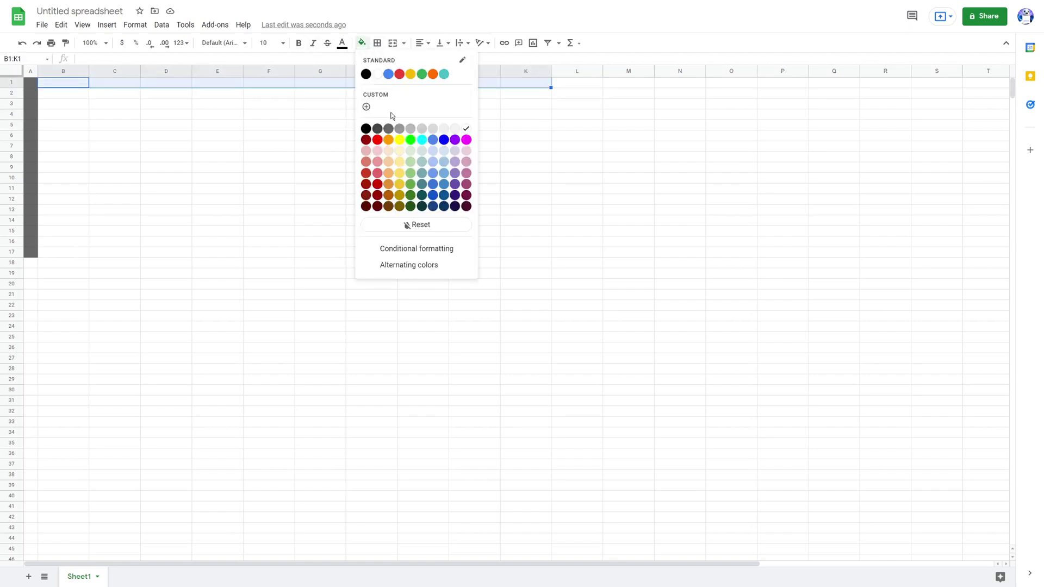
left_click(383, 133)
- Put all borders around every cell of the header row B2:K2
left_click(66, 93)
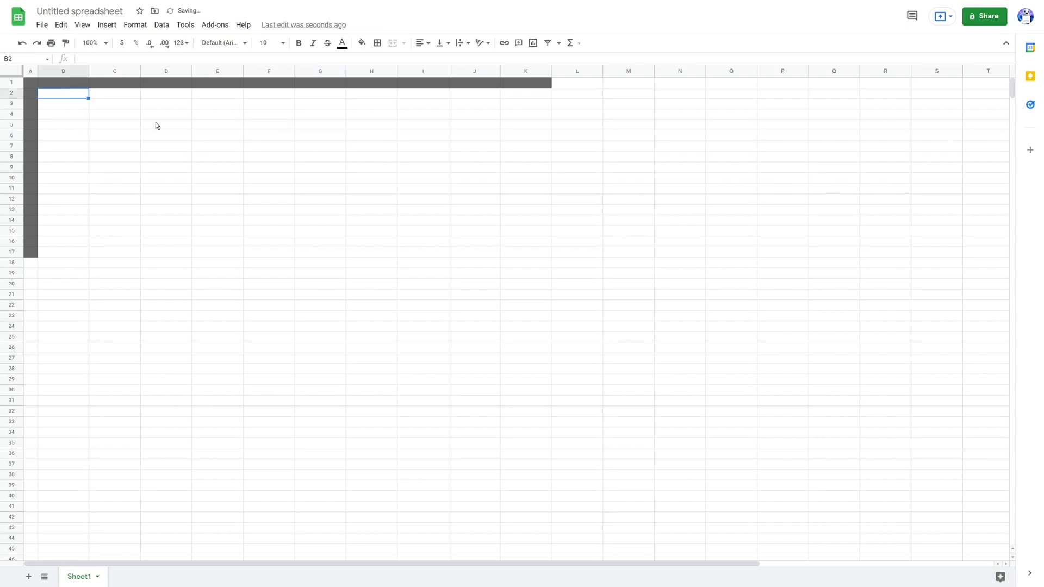
left_click_drag(70, 96, 534, 96)
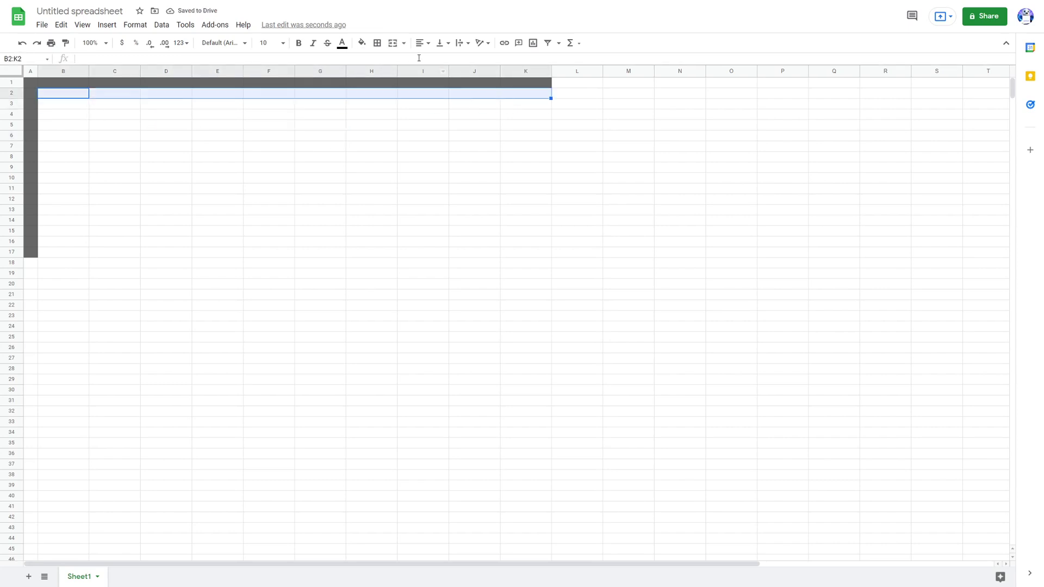
left_click(377, 43)
left_click(294, 116)
left_click_drag(72, 93, 525, 97)
left_click(378, 44)
left_click(381, 62)
left_click(304, 116)
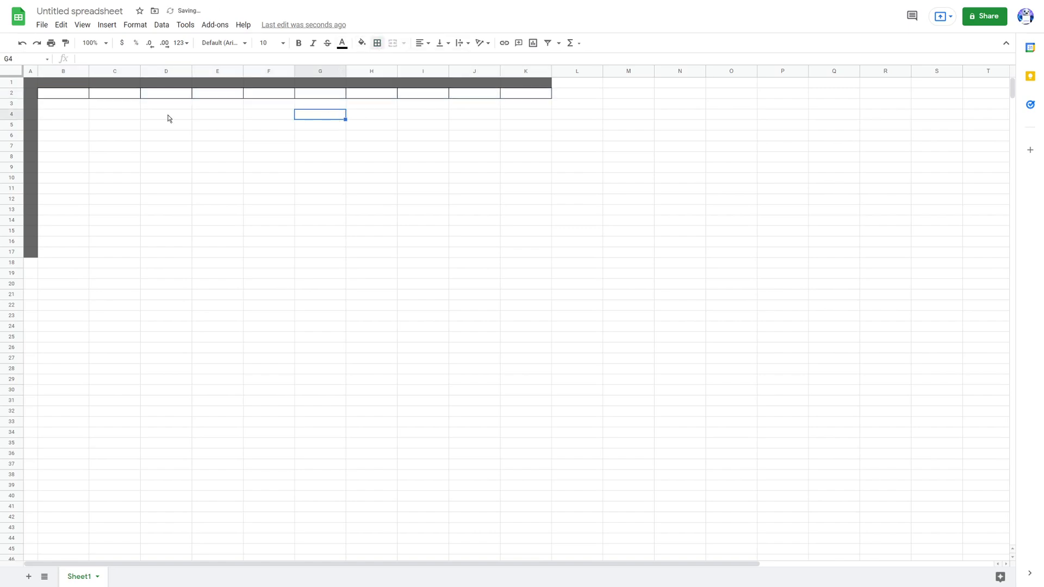
- Enter the headings Driver in B2 and Total Points in C2
left_click(81, 96)
type("Driver")
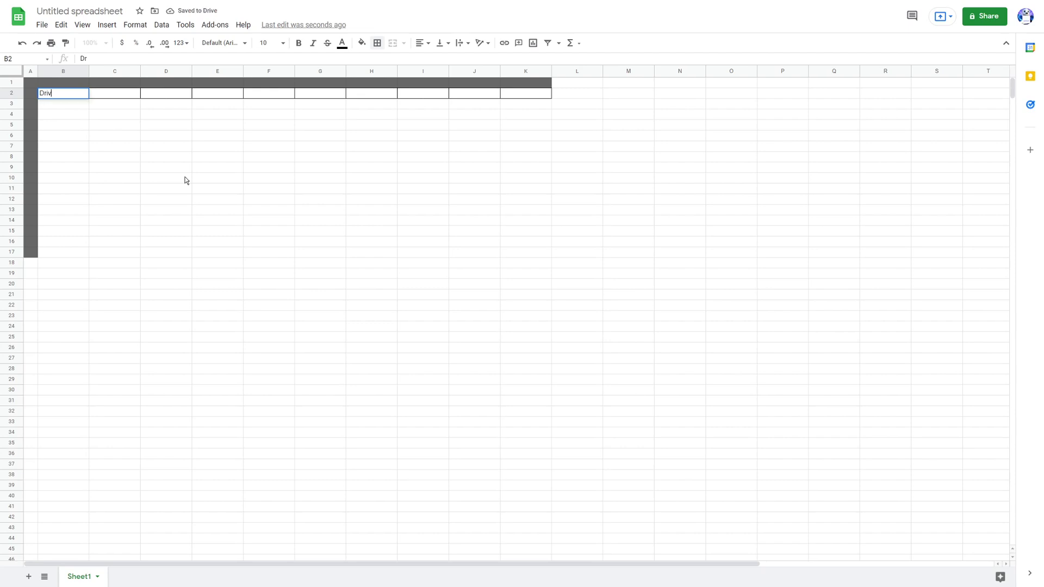
key("Tab")
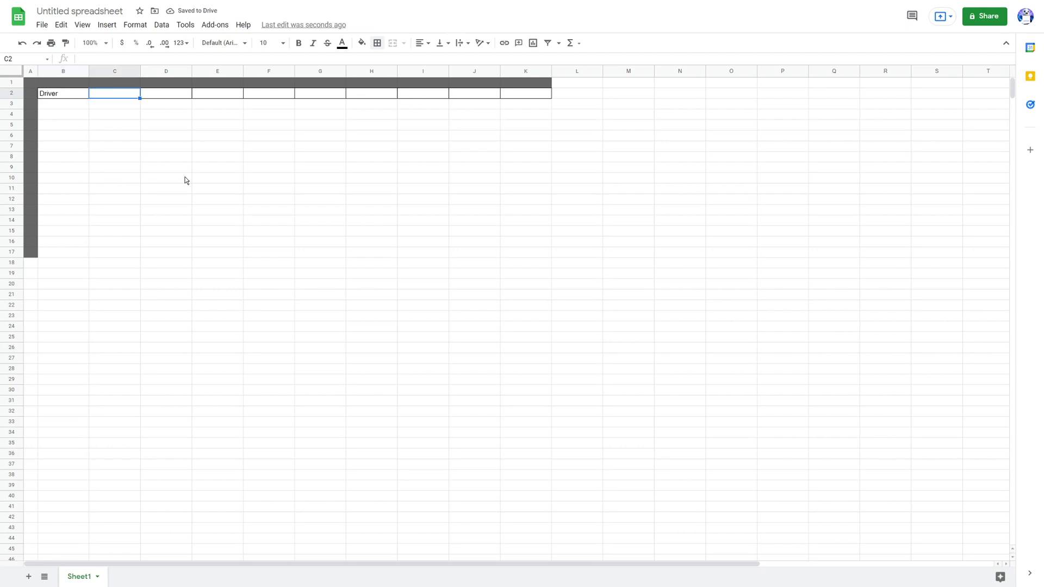
type("Total Points")
key("Tab")
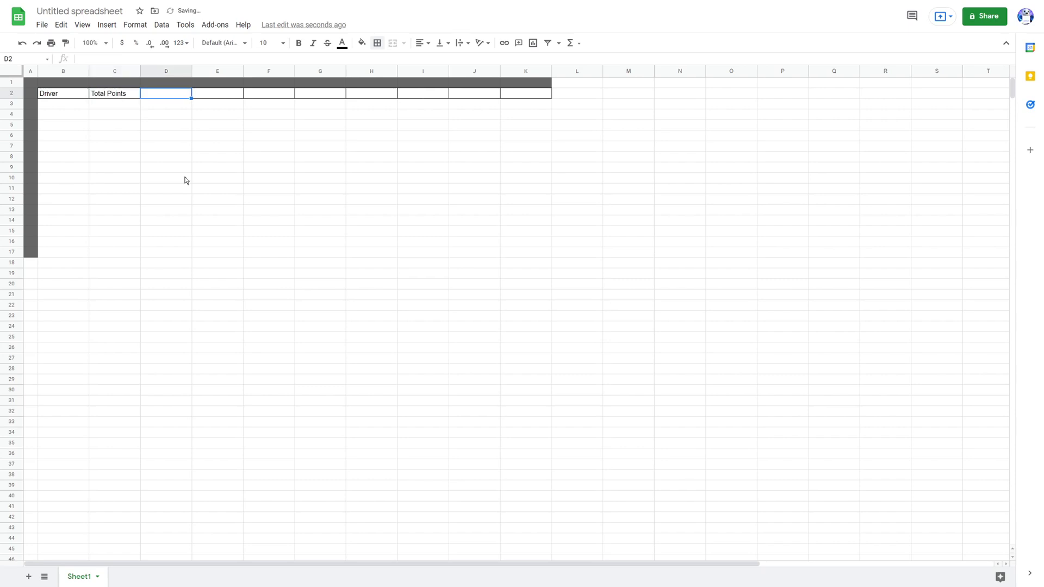
- Number the race columns 1 through 8 across D2:K2
type("1")
key("Tab")
type("2")
key("Tab")
type("3")
key("Tab")
type("4")
key("Tab")
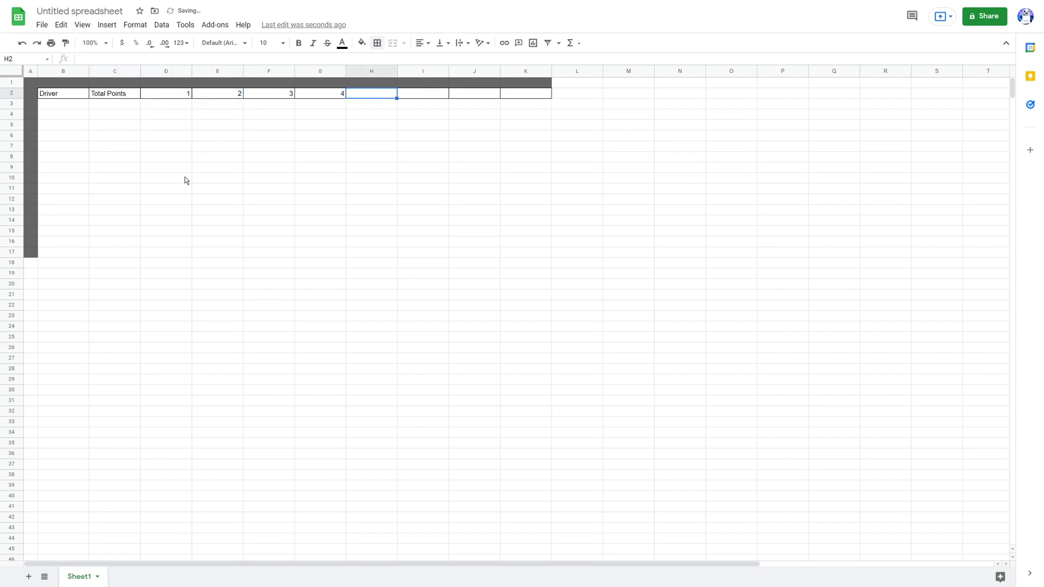
type("5")
key("Tab")
type("6")
key("Tab")
type("7")
key("Tab")
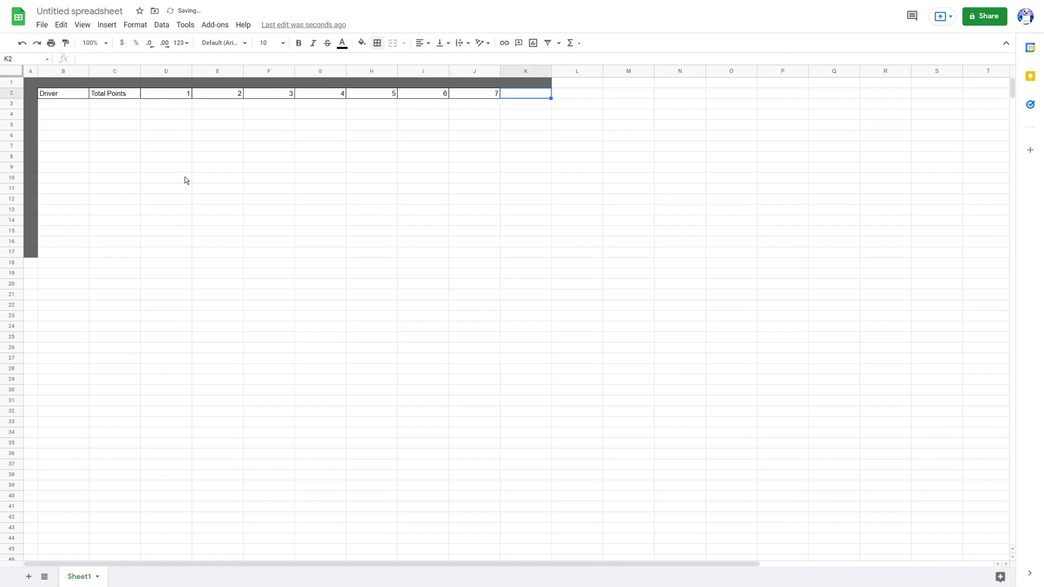
type("9")
type("8")
key("Return")
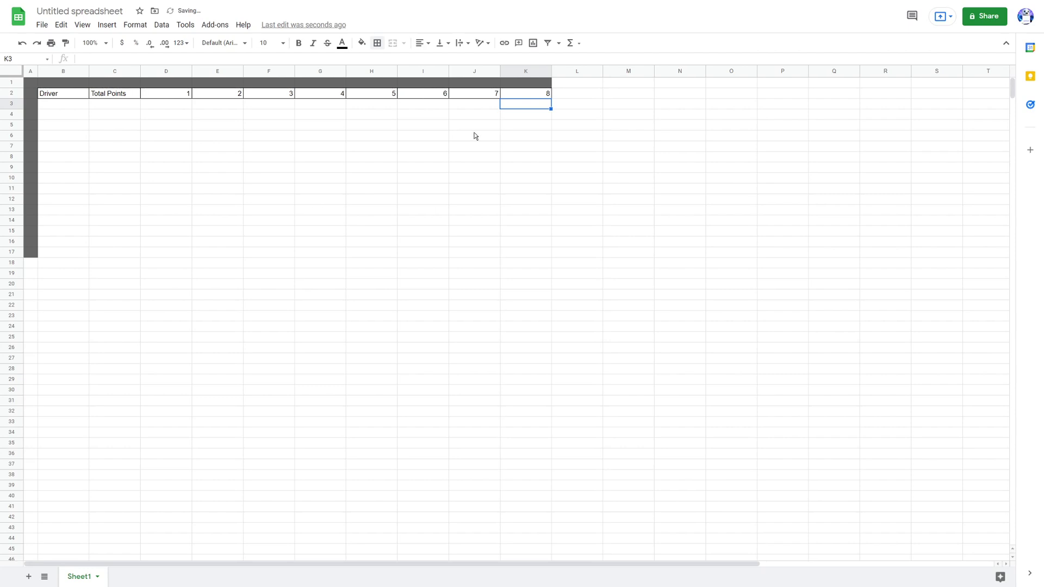
- Fill L1:L17 dark grey as the right-hand band
mouse_move(584, 85)
left_mouse_down()
mouse_move(570, 253)
mouse_move(580, 74)
left_mouse_up()
left_click(572, 254)
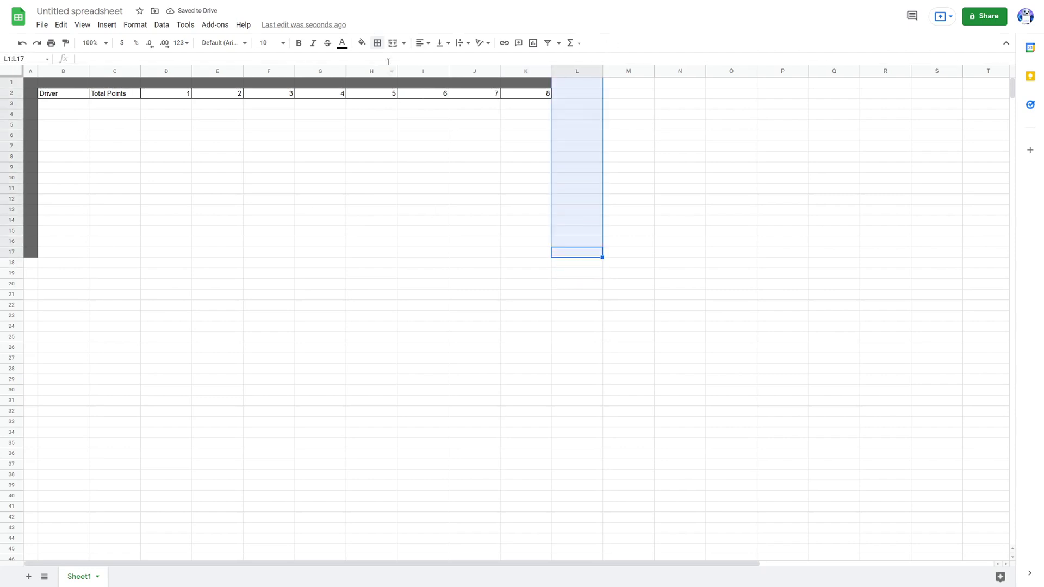
left_click(361, 43)
left_click(388, 129)
left_click(474, 145)
- Narrow column L to match the width of column A
left_click(574, 70)
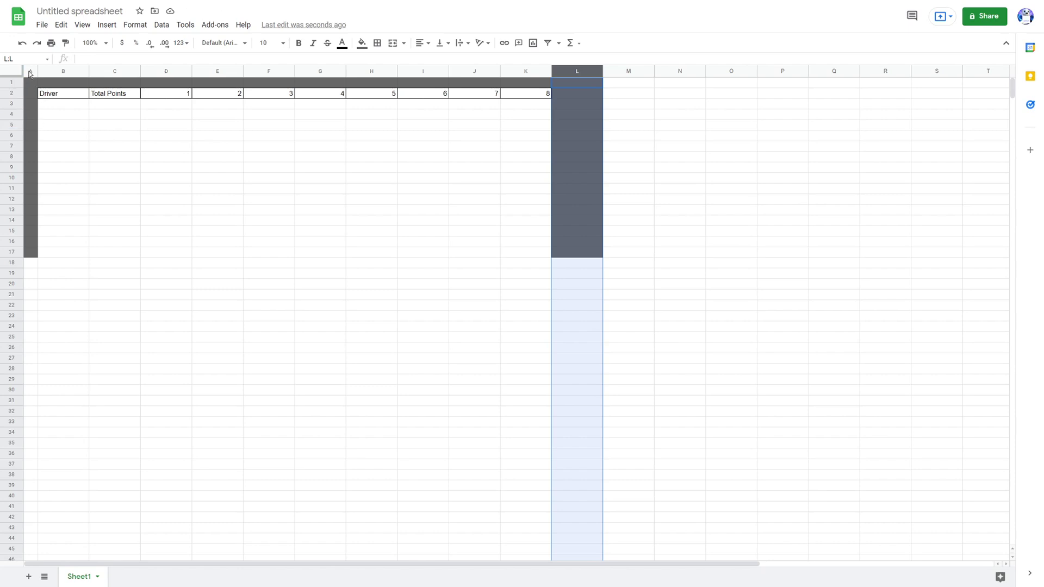
left_click(30, 71, "ctrl")
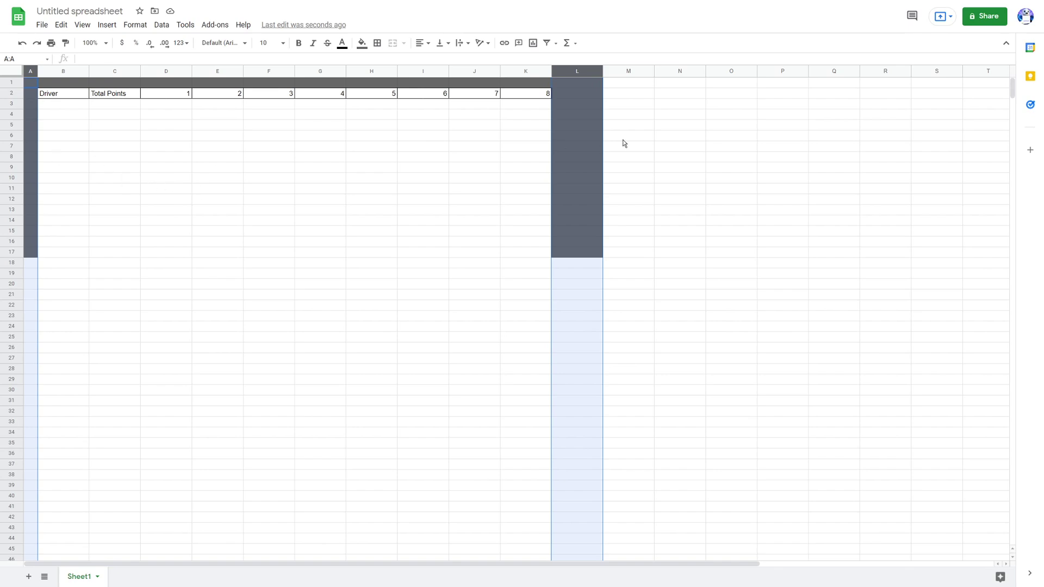
left_click_drag(602, 71, 566, 71)
left_click(442, 178)
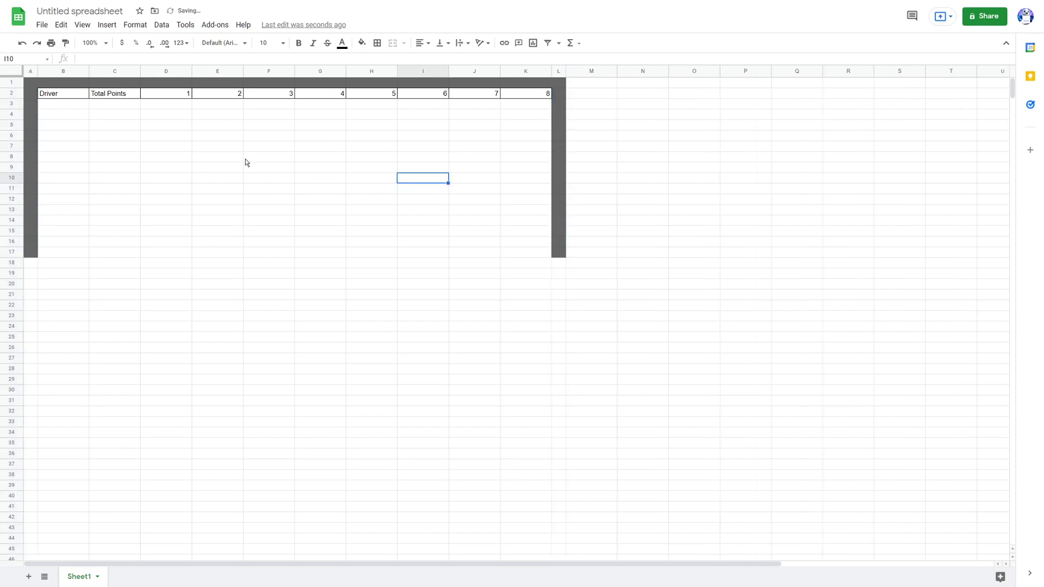
- Make the header row B2:K2 bold and centred
left_click_drag(53, 93, 524, 94)
key("ctrl+b")
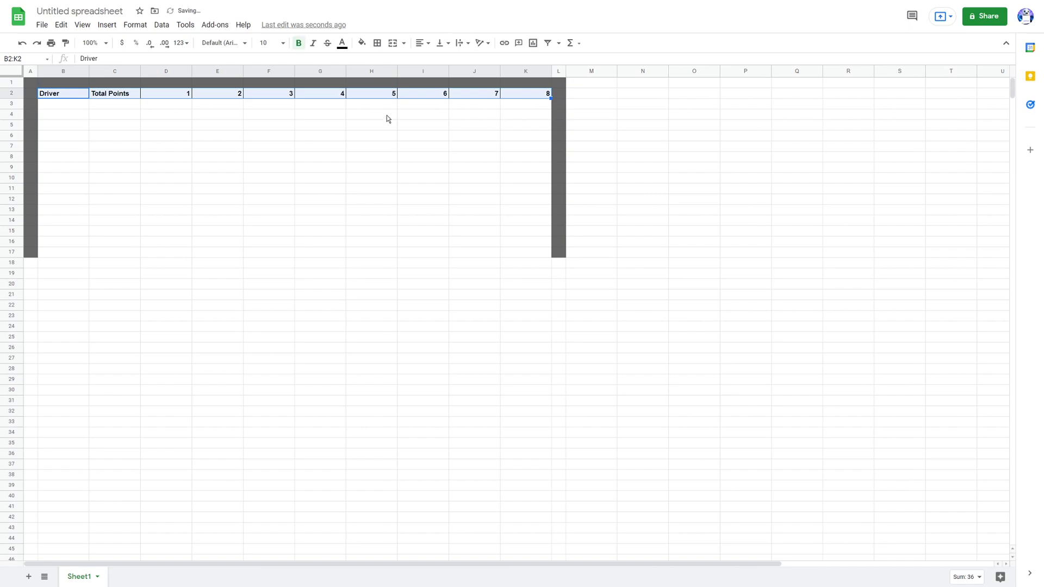
left_click(423, 43)
left_click(434, 61)
left_click(359, 135)
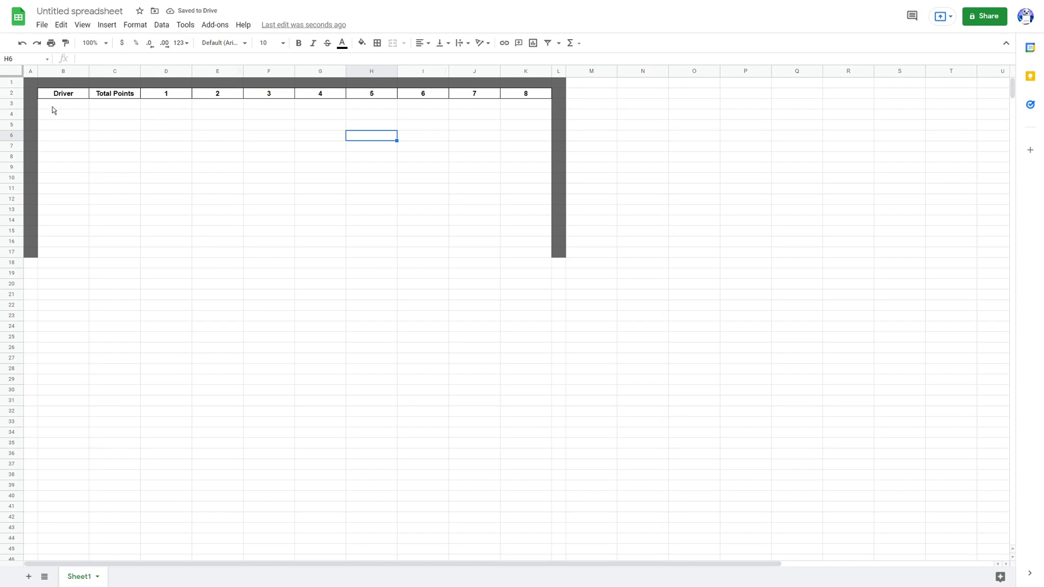
- Fill A18:L18 dark grey as the bottom band
left_click(33, 262)
left_click_drag(85, 262, 559, 265)
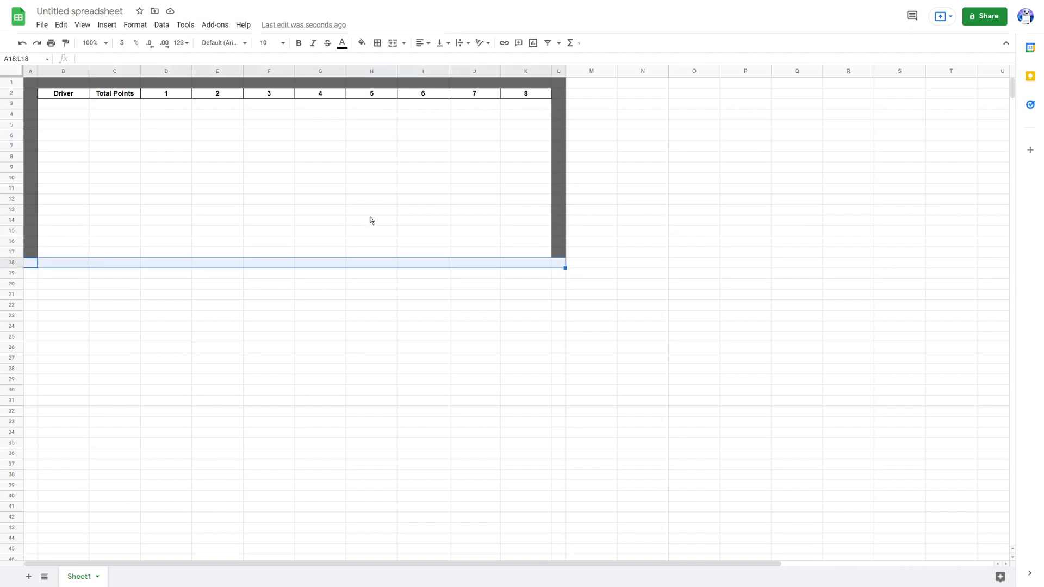
left_click(361, 42)
left_click(388, 129)
left_click(382, 137)
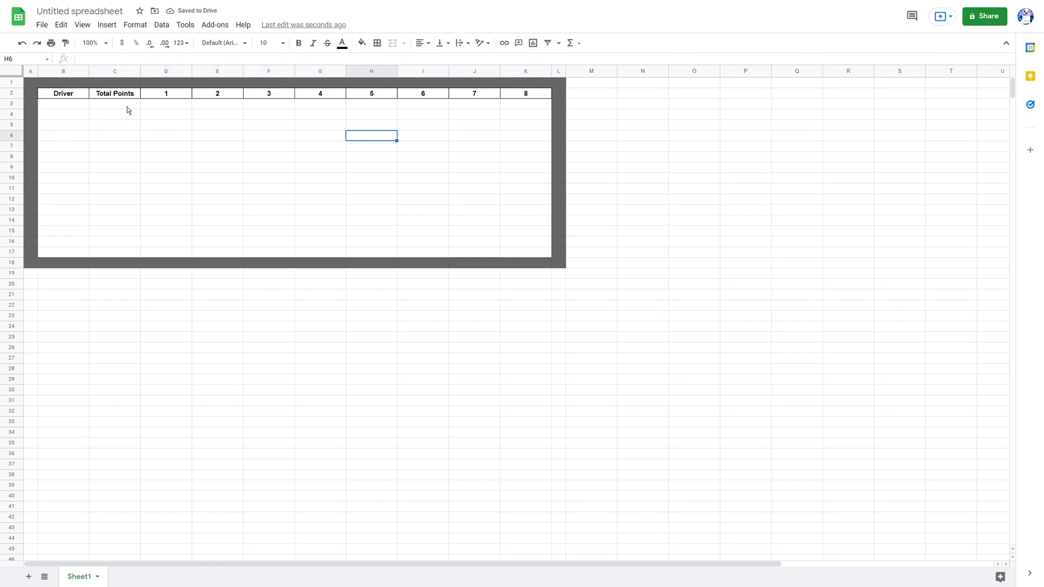
- Put all borders around every cell of row 17, B17:K17
left_click(57, 254)
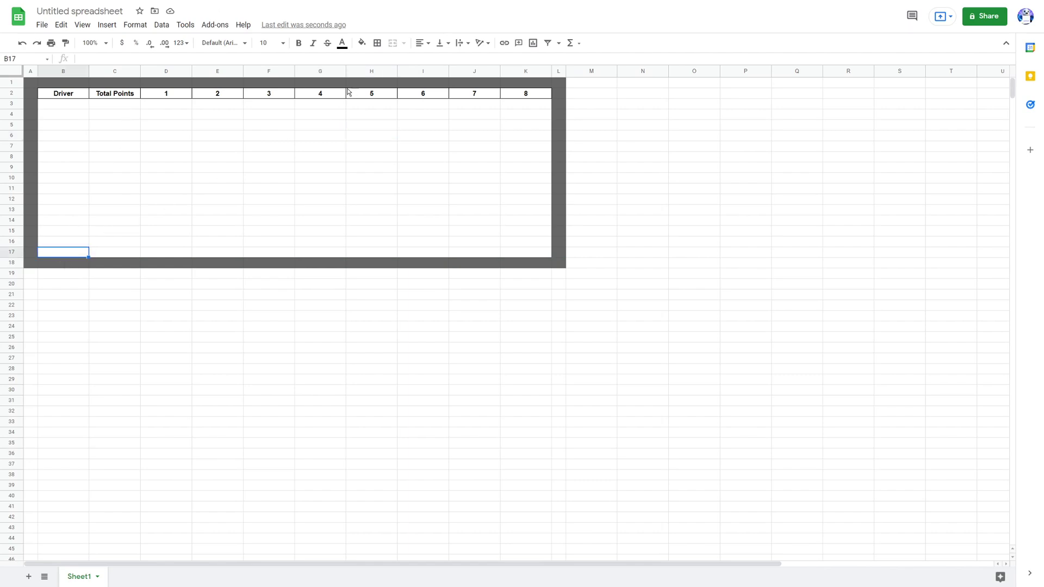
left_click_drag(70, 254, 519, 254)
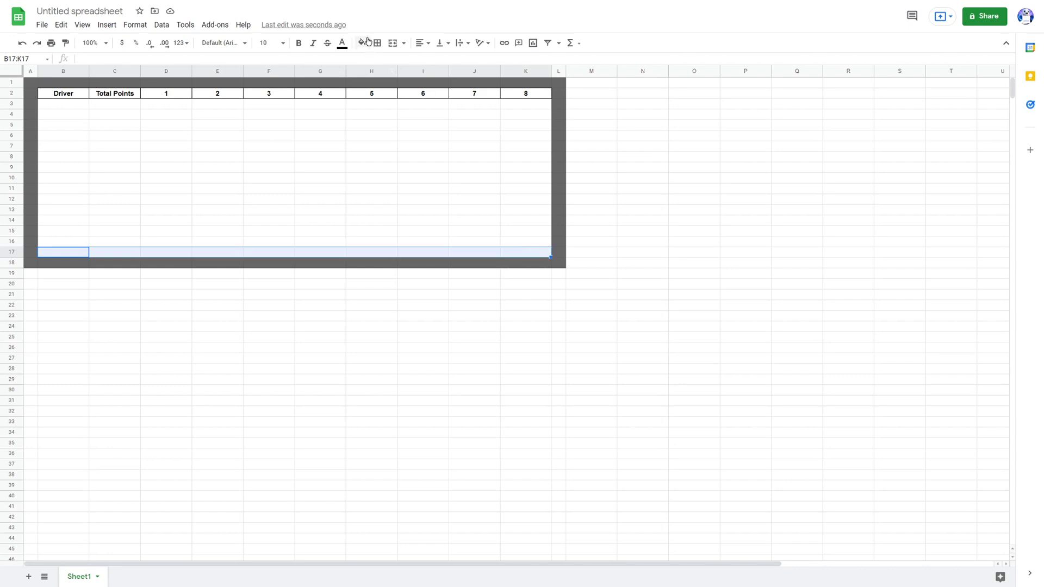
left_click(377, 43)
left_click(381, 62)
left_click(241, 202)
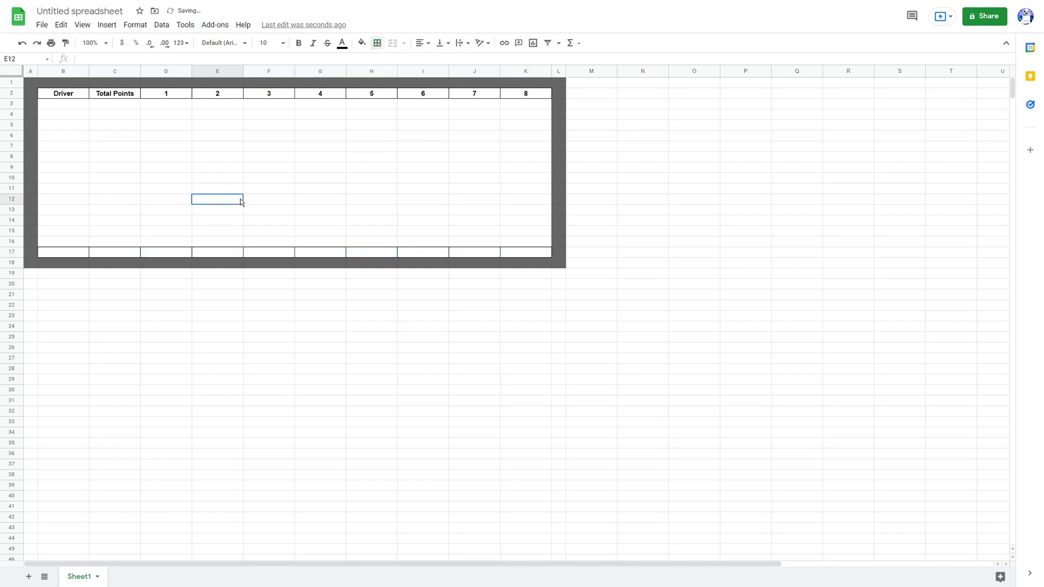
- Label B17 DRIVER and C17 POINTS
left_click(57, 254)
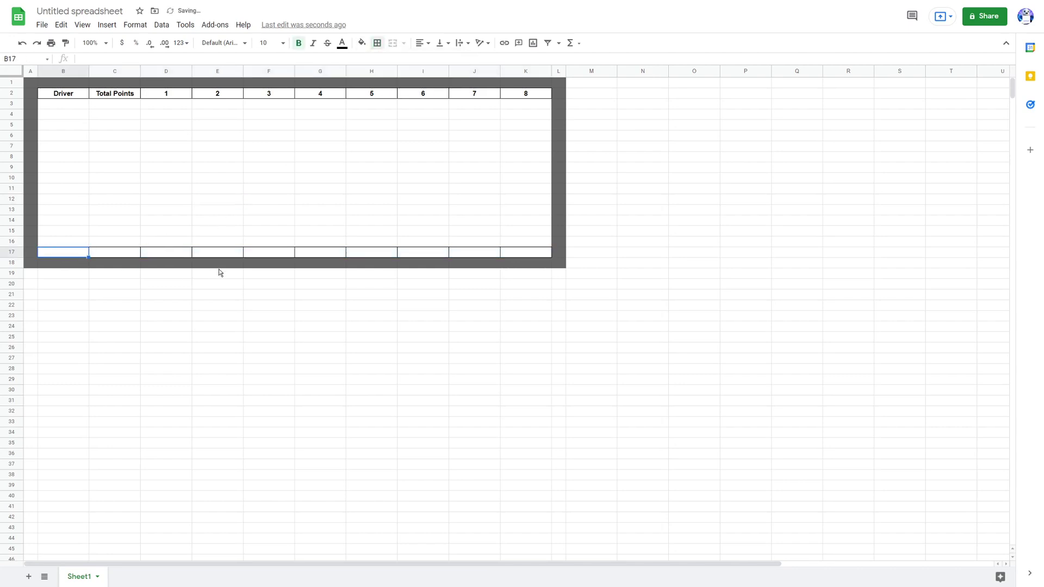
type("DRIVER")
key("Tab")
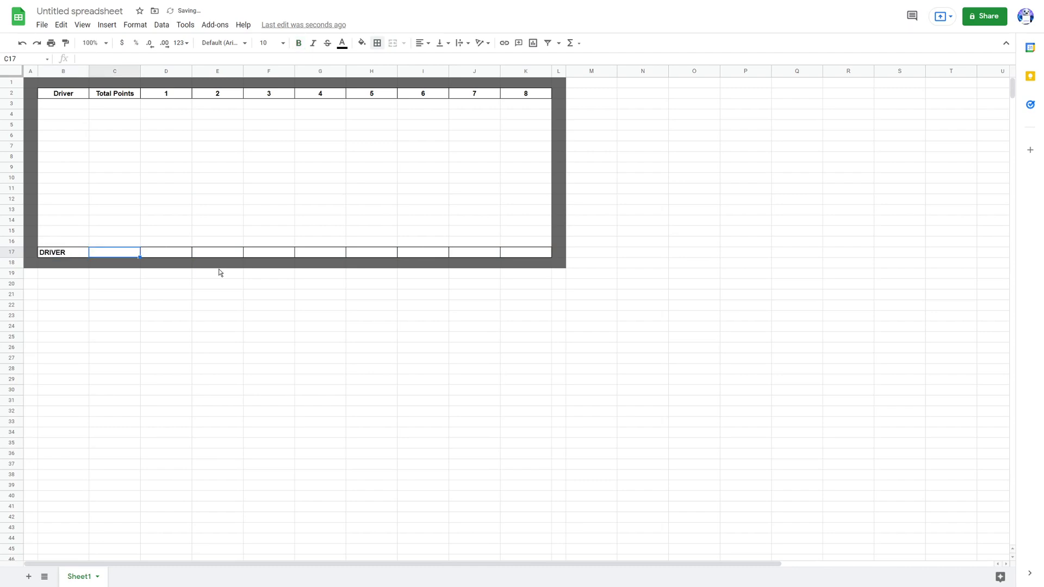
type("POINTS")
key("Tab")
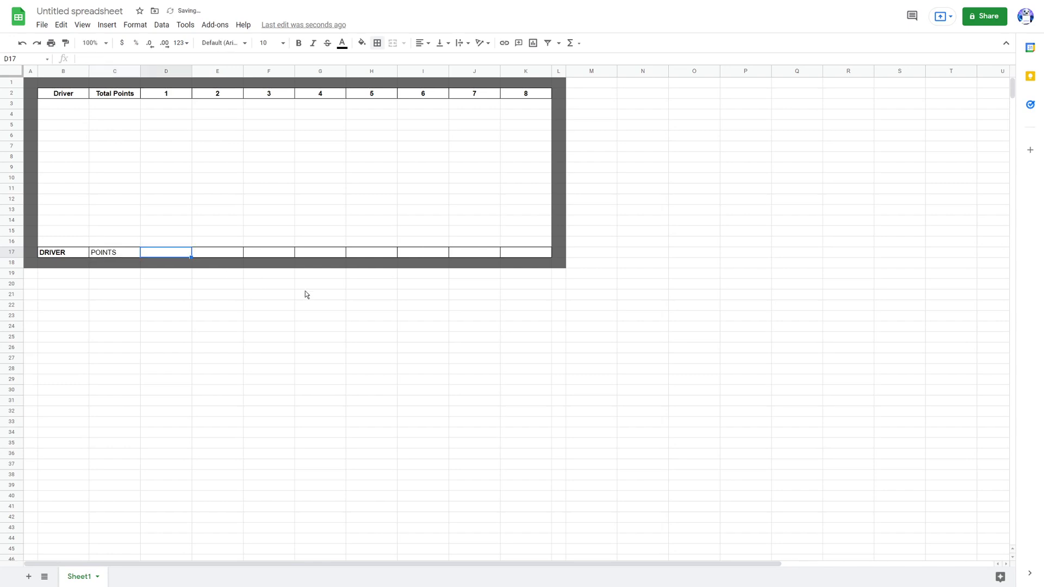
- Merge D17:H17 as REGULAR SEASON and I17:J17 as ROUND OF 6, then enter CHAMP in K17
left_click_drag(166, 251, 353, 255)
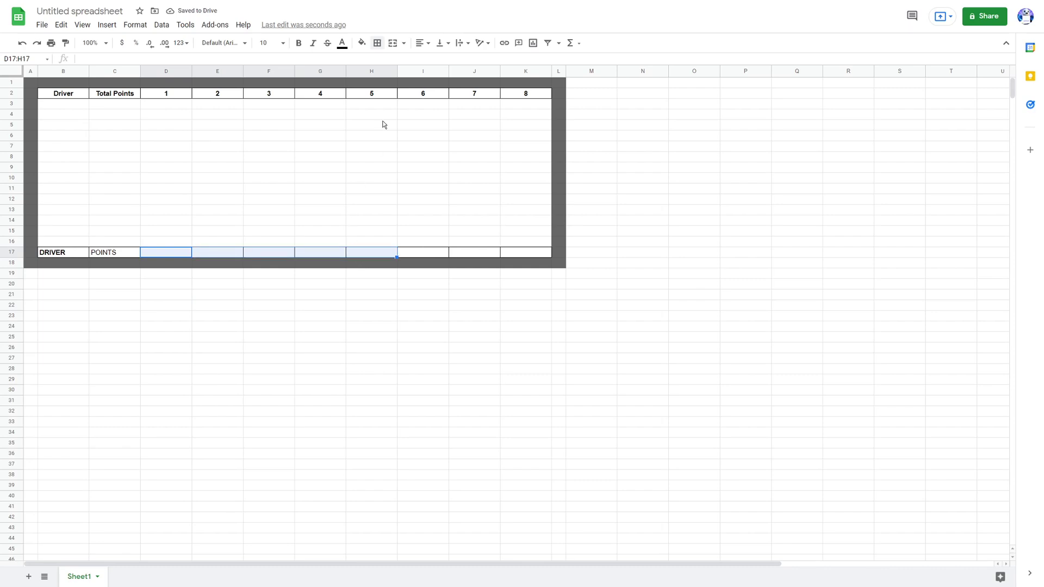
left_click(393, 43)
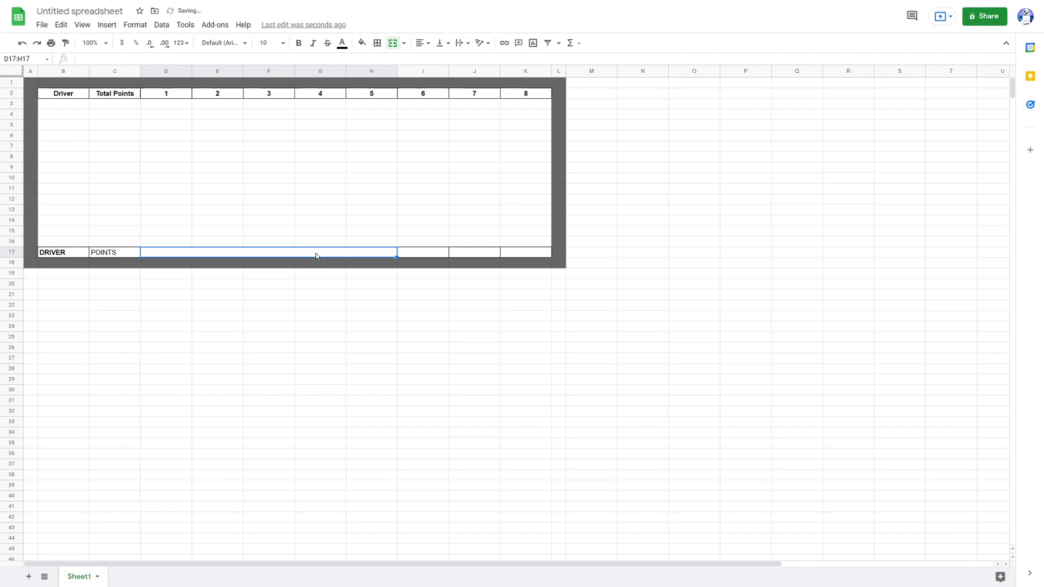
type("REGULAR SEASON")
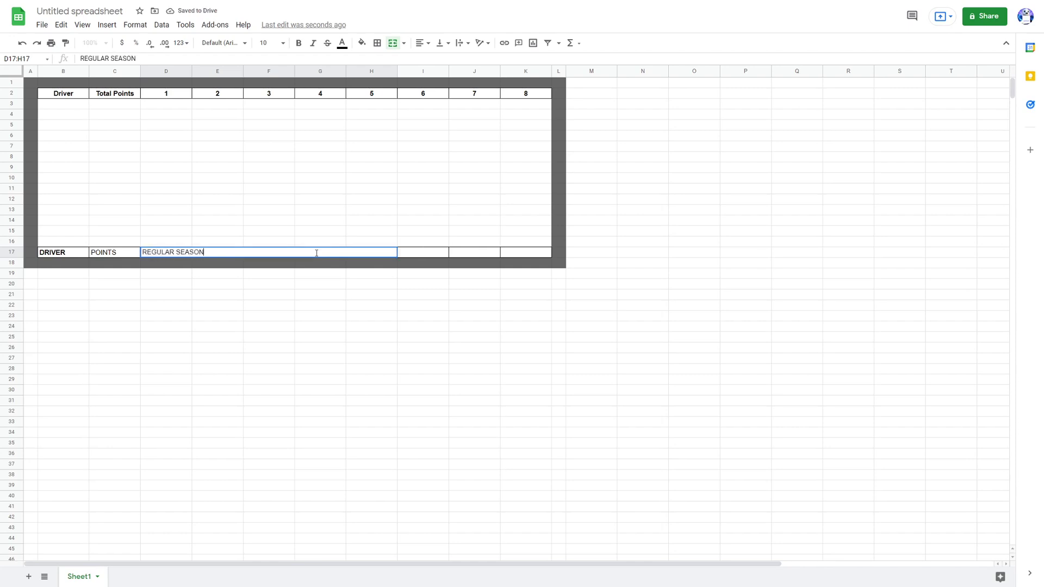
key("Tab")
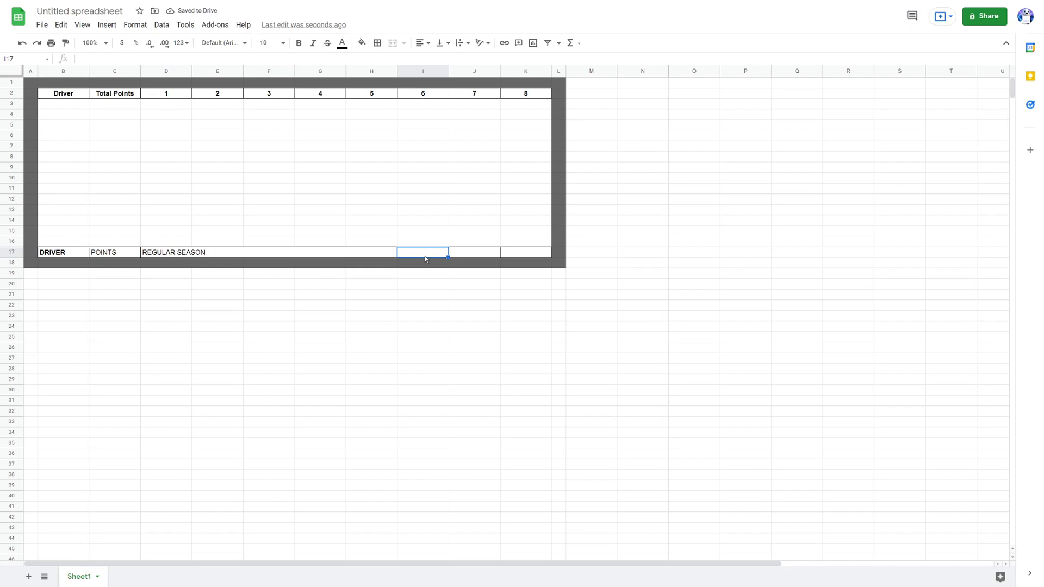
left_click_drag(426, 258, 473, 252)
left_click(393, 43)
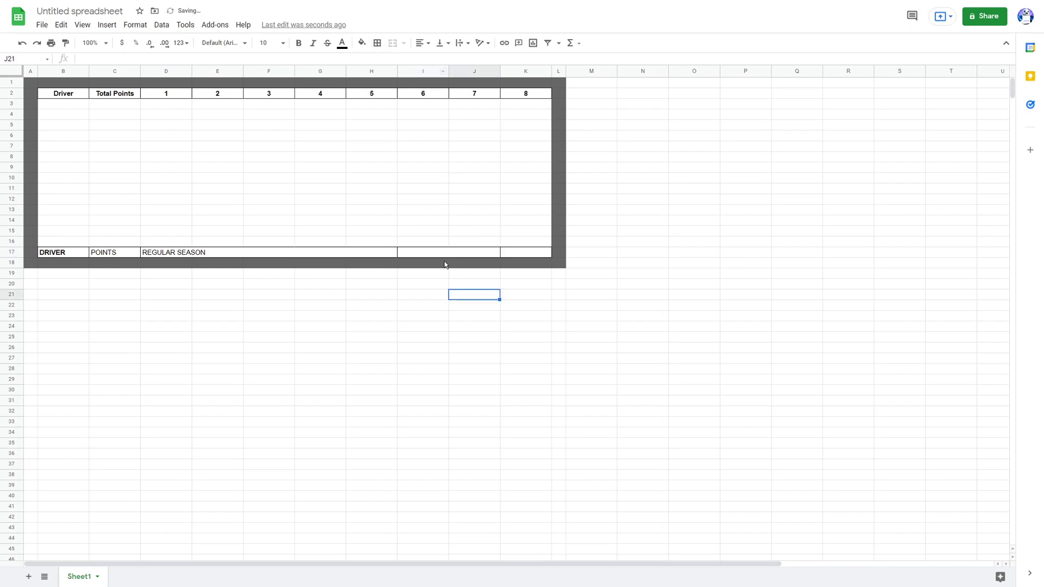
left_click(445, 253)
type("ROUND OF 6")
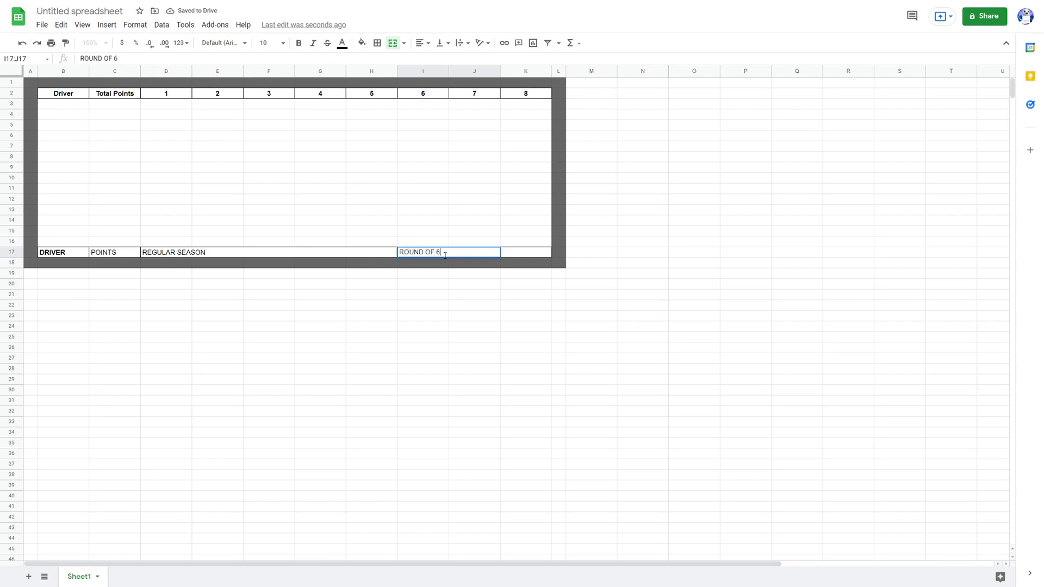
key("Tab")
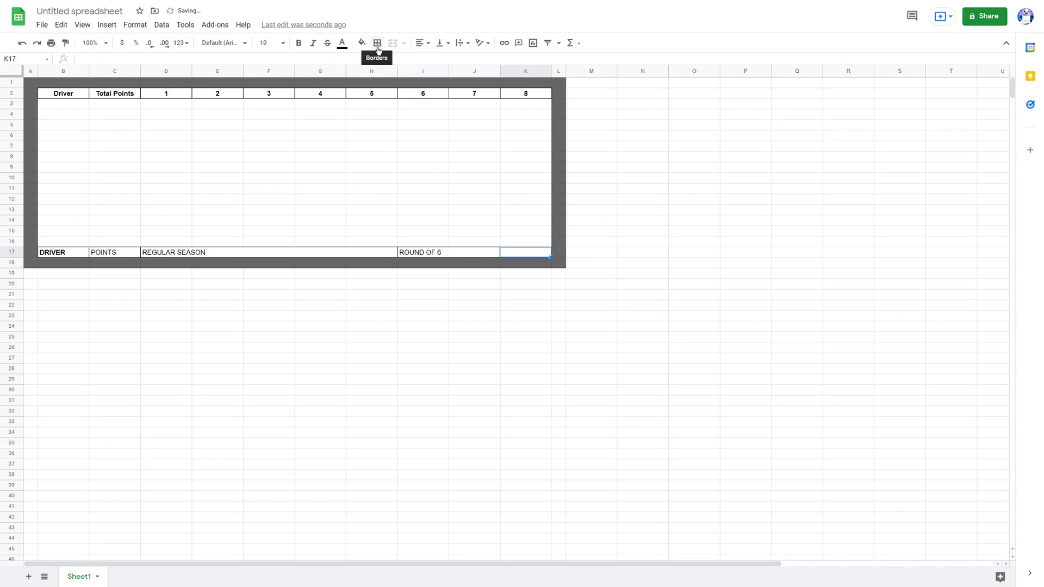
type("CHAMP")
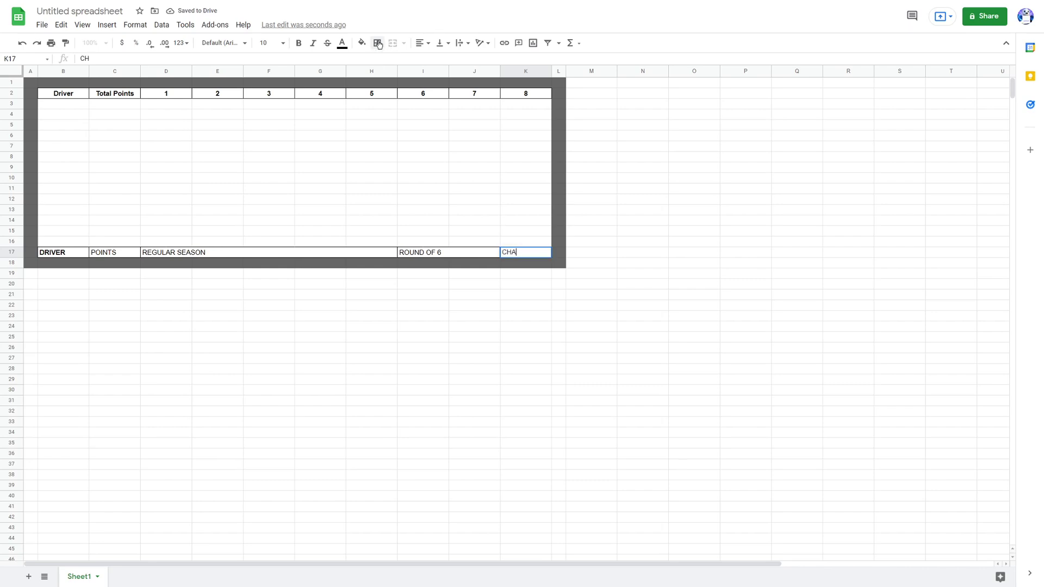
left_click(572, 290)
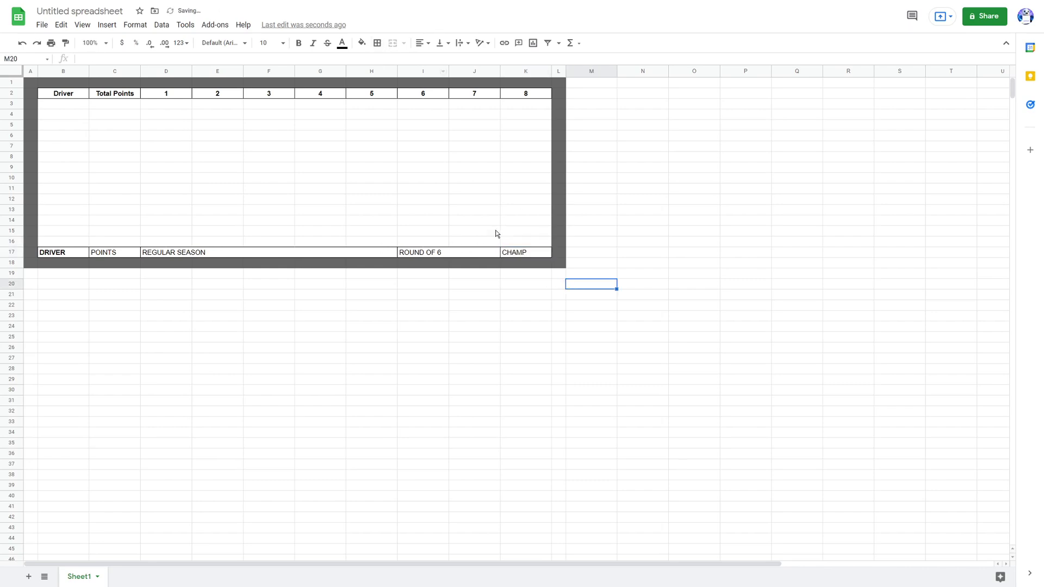
- Make the row 17 labels B17:K17 bold and centred
left_click_drag(520, 252, 106, 251)
key("ctrl+b")
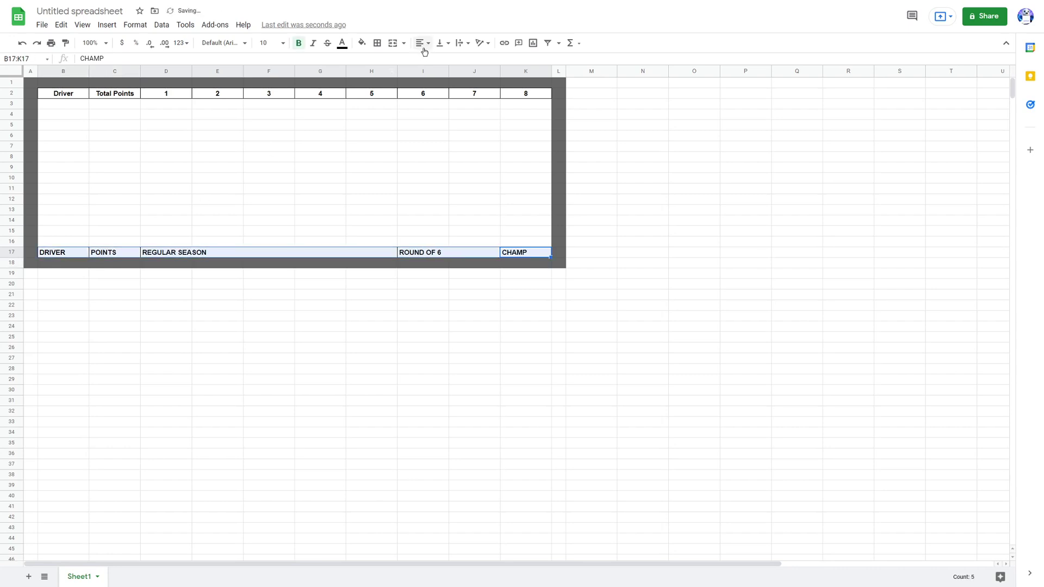
left_click(424, 43)
left_click(434, 61)
left_click(191, 246)
- Fill DRIVER light grey and POINTS bright green
left_click(74, 255)
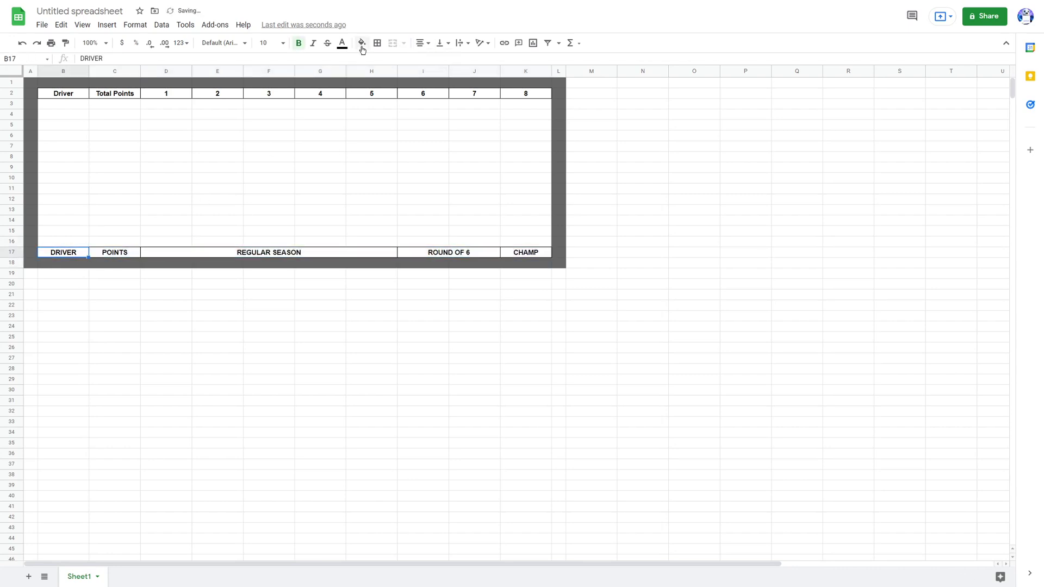
left_click(362, 43)
left_click(418, 135)
left_click(327, 160)
left_click(115, 252)
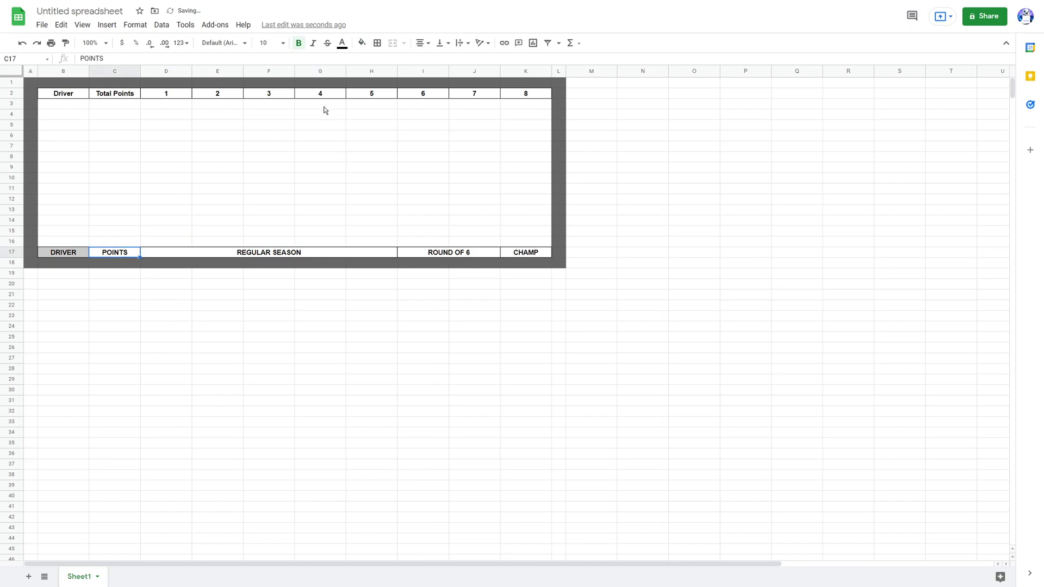
left_click(362, 43)
left_click(410, 140)
left_click(372, 167)
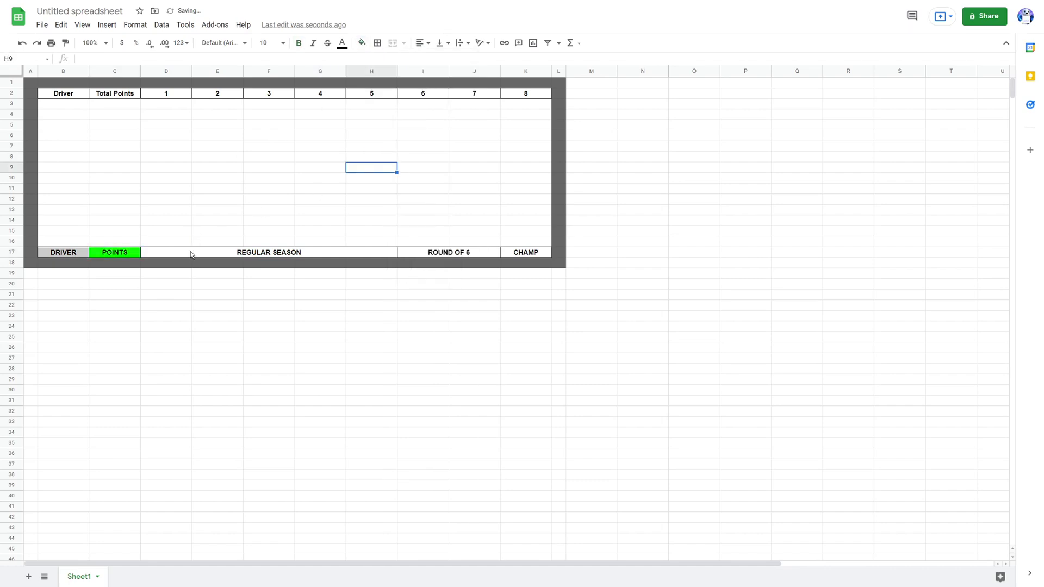
- Fill REGULAR SEASON bright yellow, ROUND OF 6 orange and CHAMP magenta
left_click(190, 254)
left_click(362, 43)
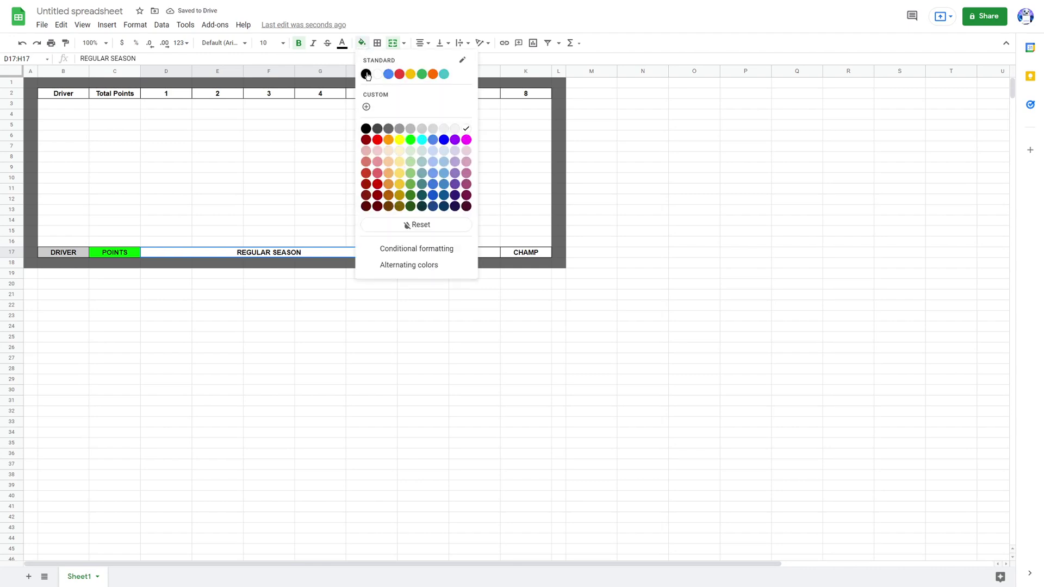
left_click(400, 140)
left_click(380, 163)
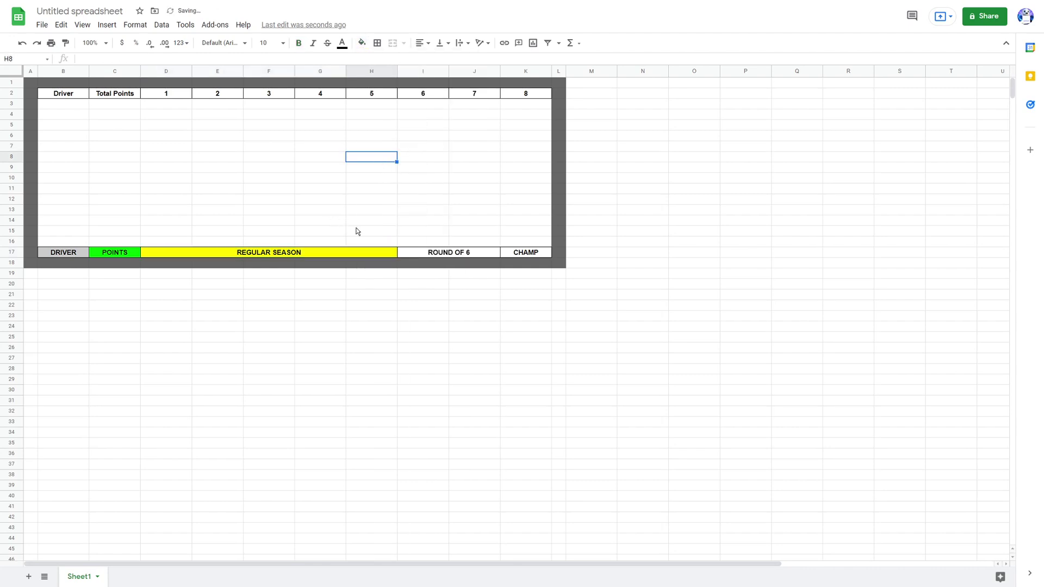
left_click(440, 255)
left_click(362, 43)
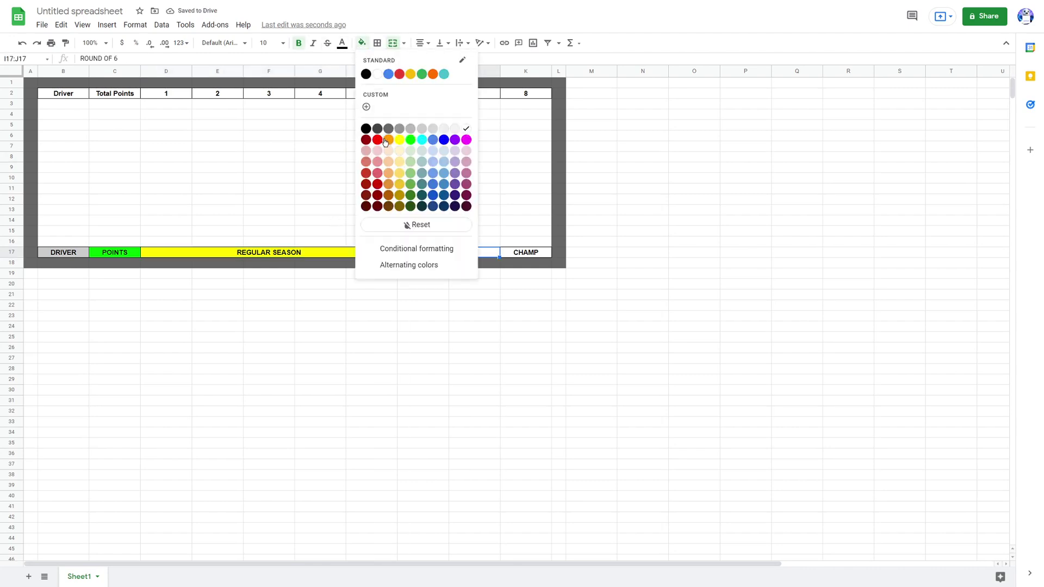
left_click(388, 140)
left_click(533, 254)
left_click(361, 44)
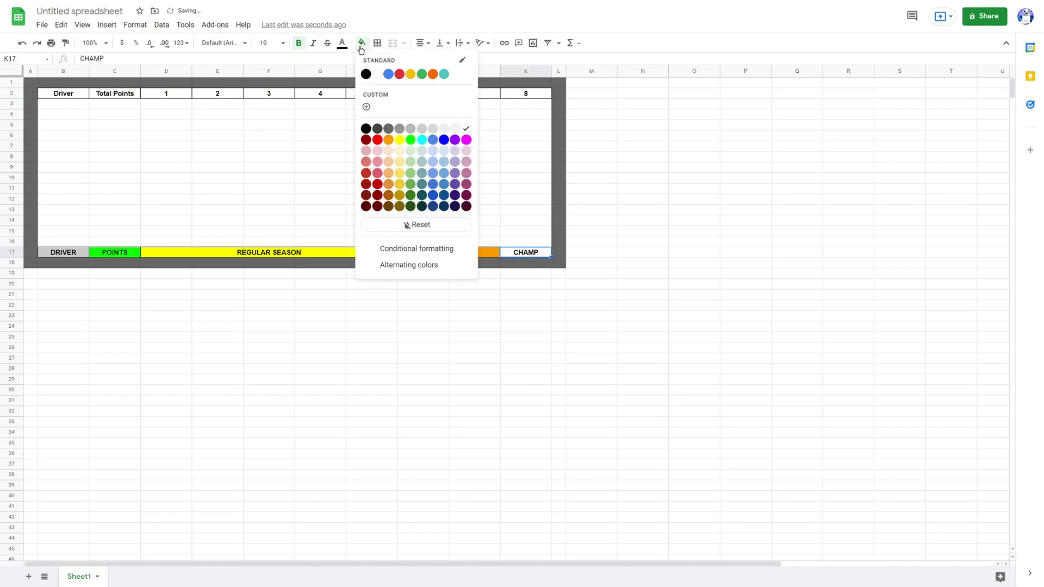
left_click(466, 140)
left_click(474, 146)
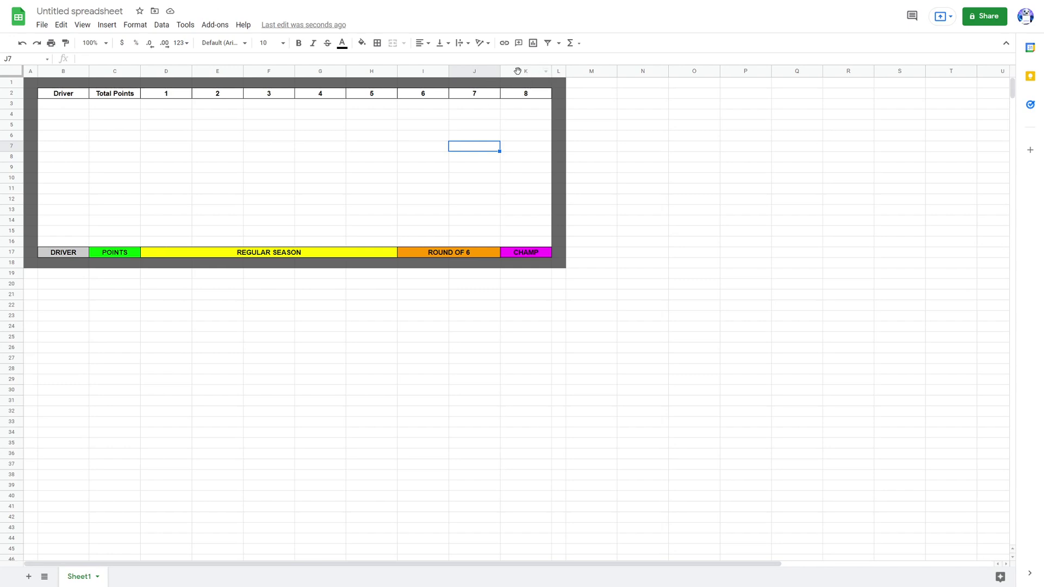
- Resize columns D through K together to a uniform compact width, about half as wide
left_click_drag(518, 72, 165, 91)
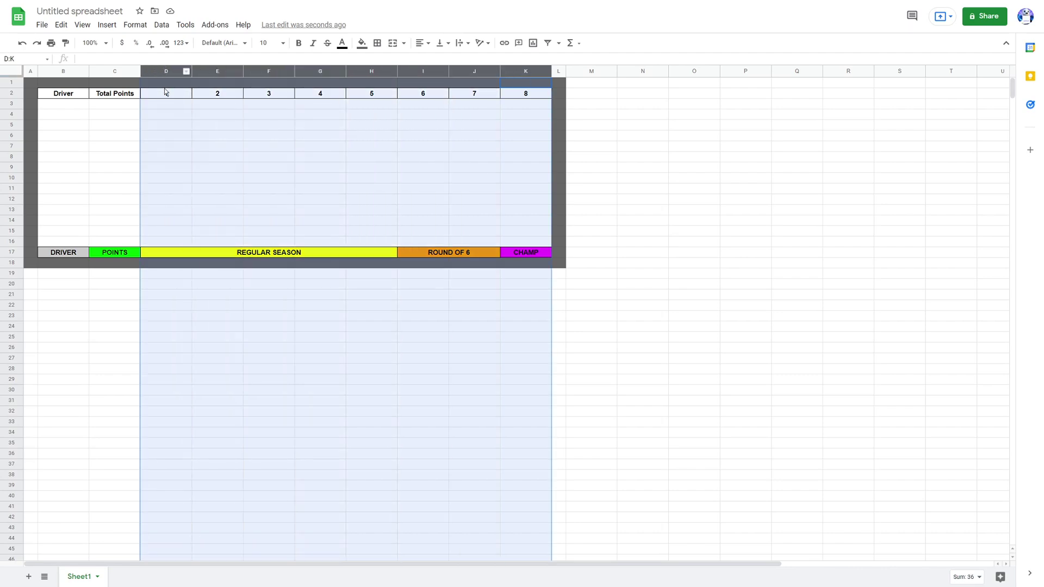
left_click_drag(551, 72, 528, 71)
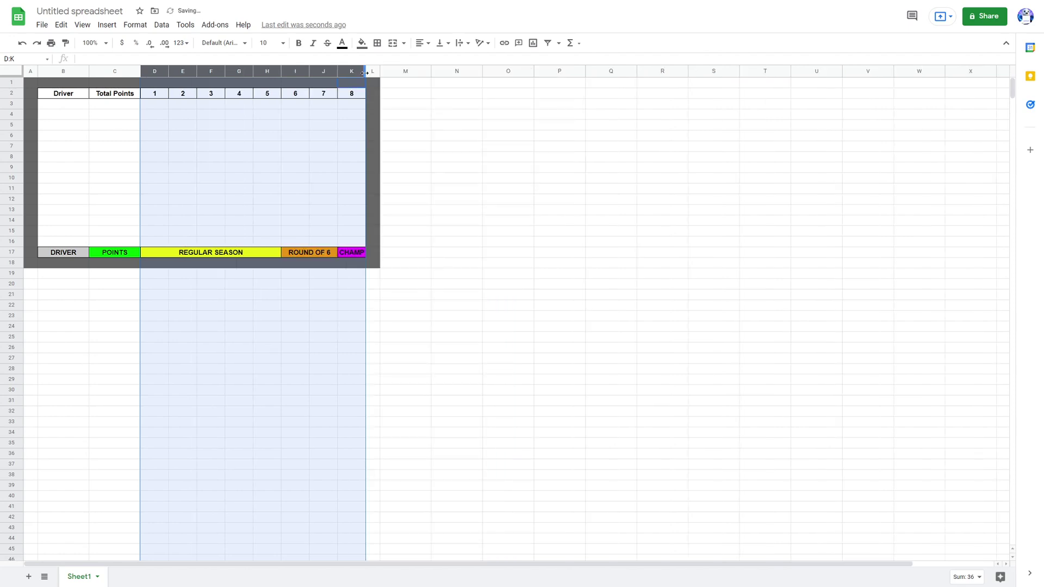
left_click_drag(365, 71, 372, 71)
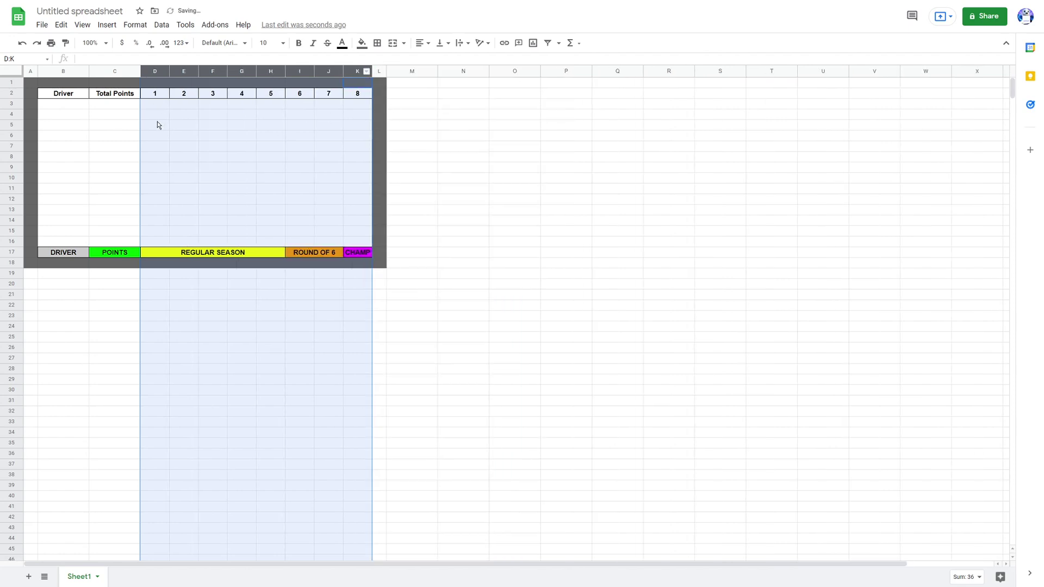
left_click(200, 156)
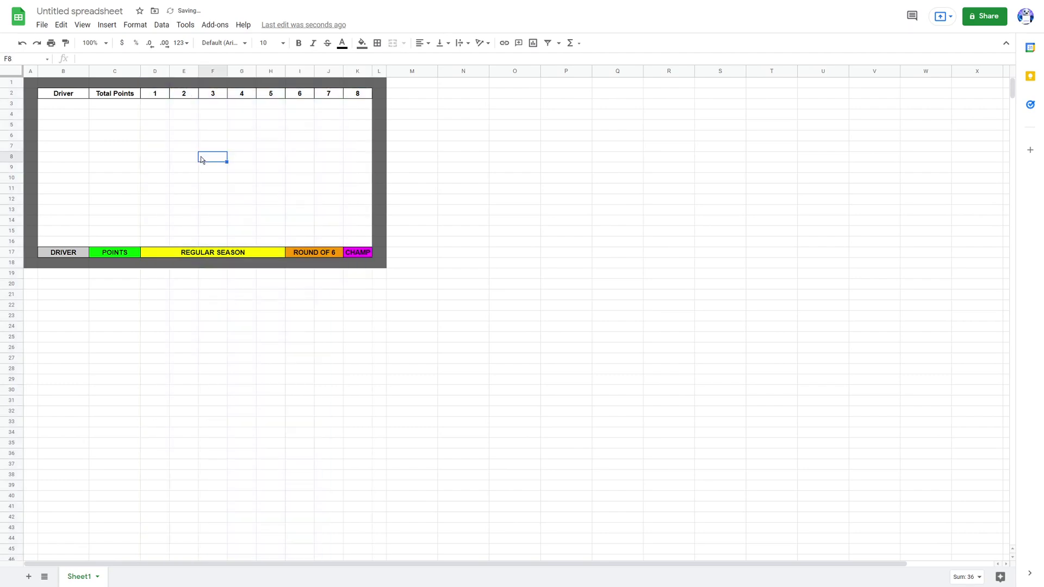
- Enter TBD in B3 and fill it down through B16
left_click(82, 102)
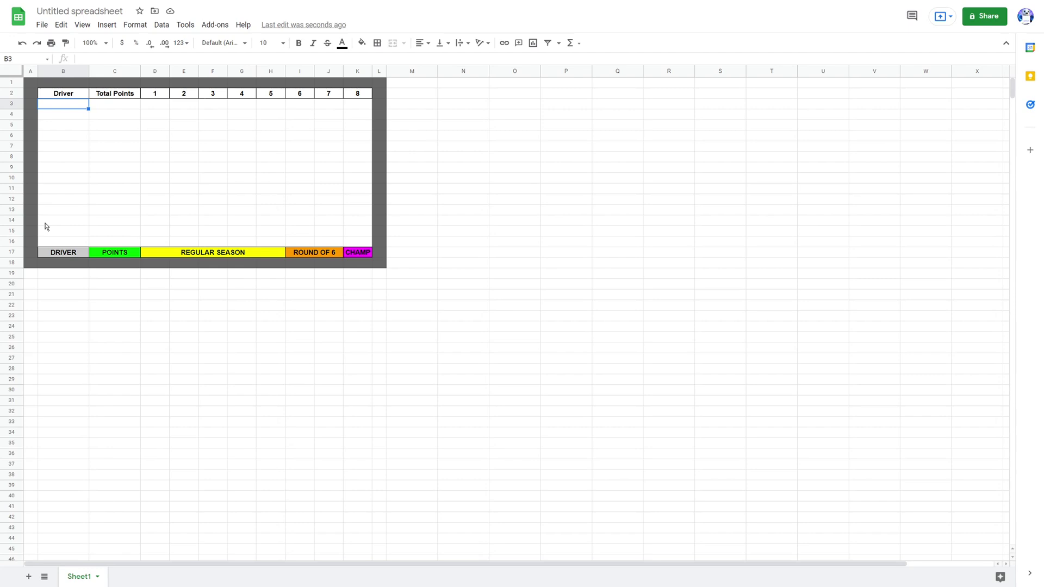
type("TBD")
key("Return")
left_click(80, 108)
left_click_drag(86, 108, 80, 242)
- Centre the TBD placeholders in B3:B16 under the Driver heading
left_click(57, 105)
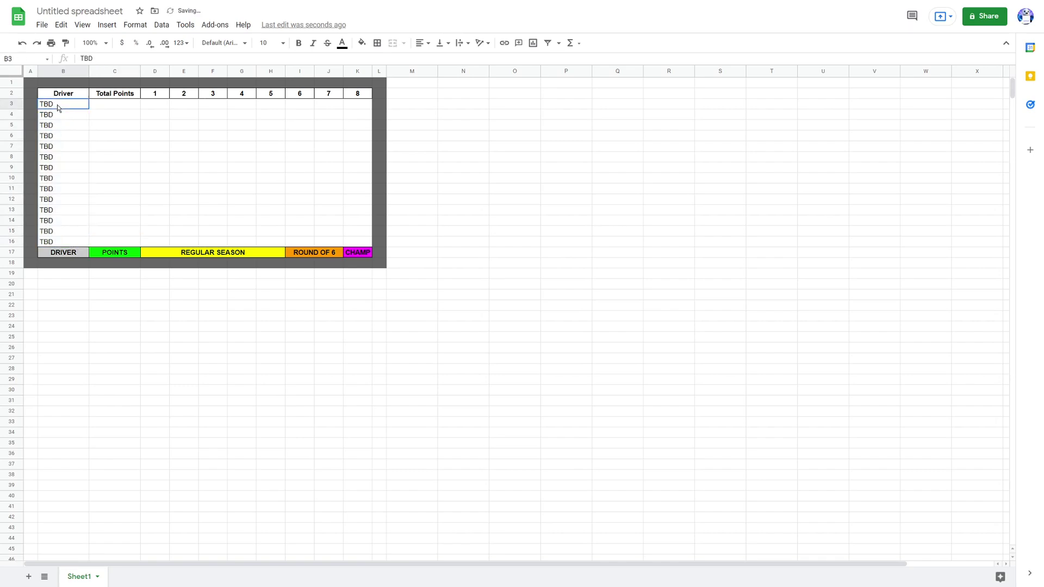
left_click_drag(57, 104, 370, 242)
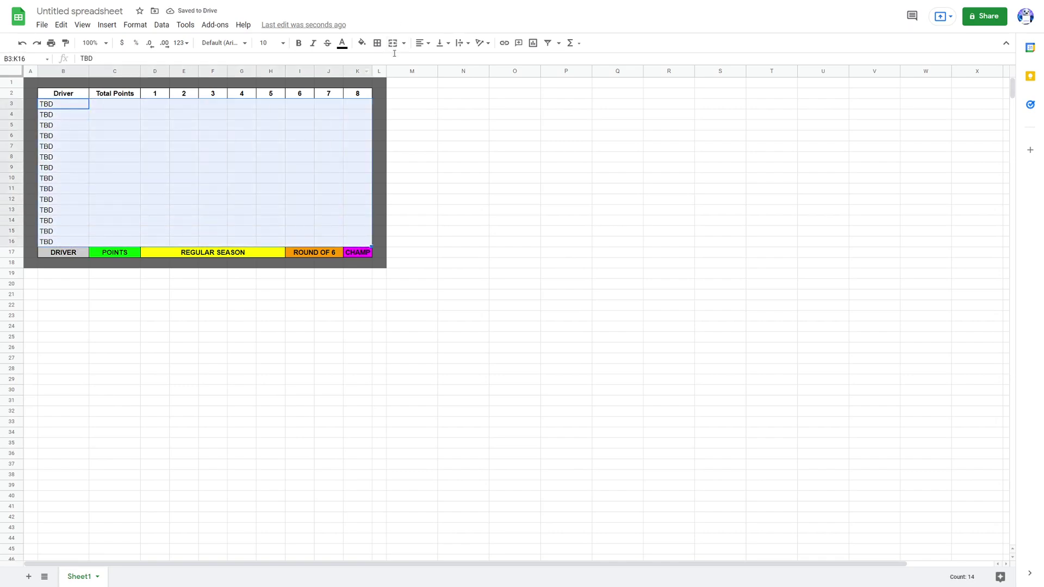
left_click(423, 43)
left_click(433, 61)
left_click(327, 136)
left_click_drag(64, 104, 84, 220)
left_click(116, 225)
left_click_drag(63, 105, 71, 244)
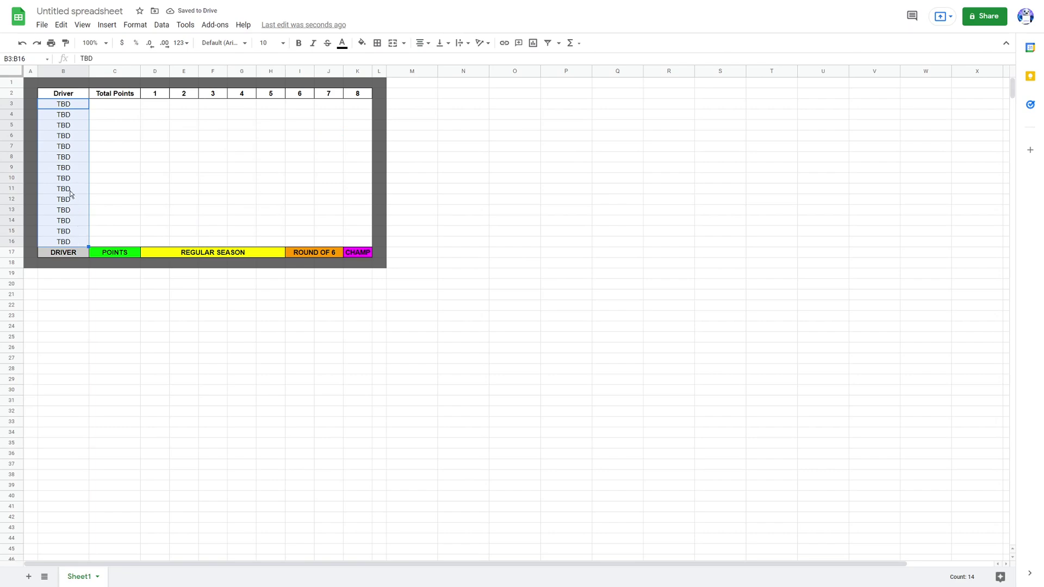
left_click(113, 105)
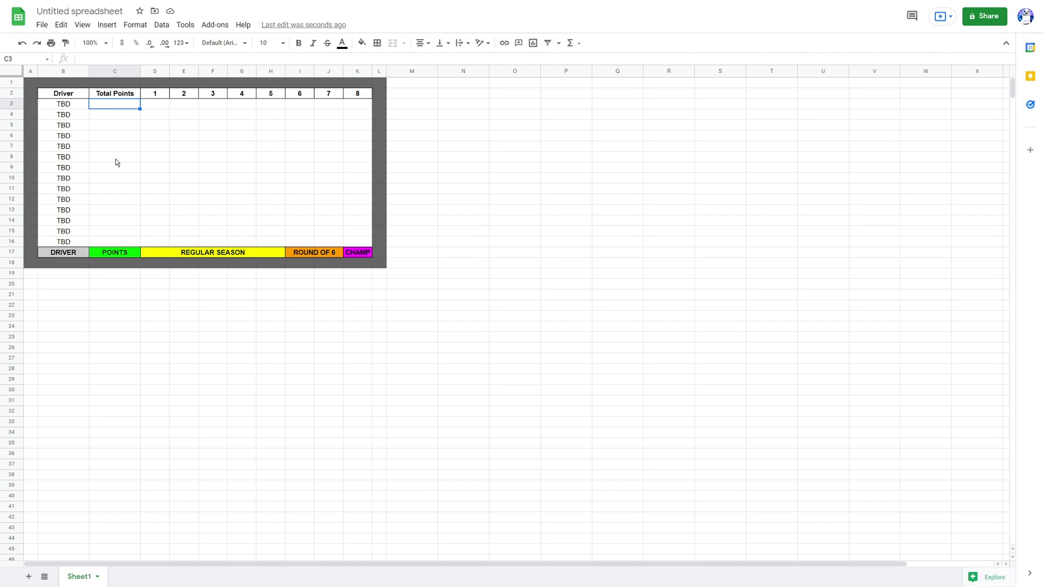
- Shade the Total Points cells C3:C16 light green
left_click_drag(114, 105, 129, 243)
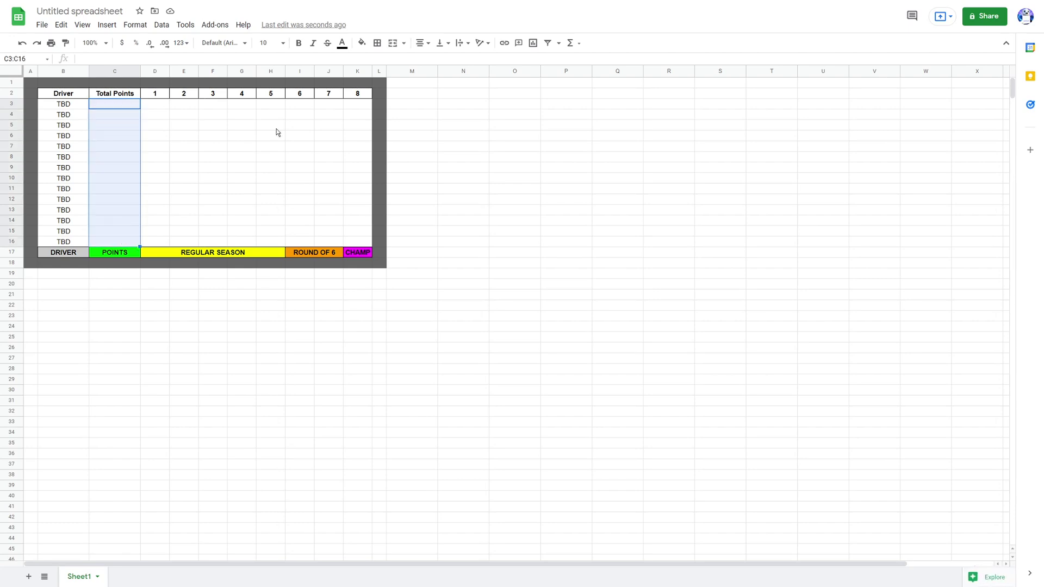
left_click(361, 42)
left_click(408, 174)
left_click(410, 177)
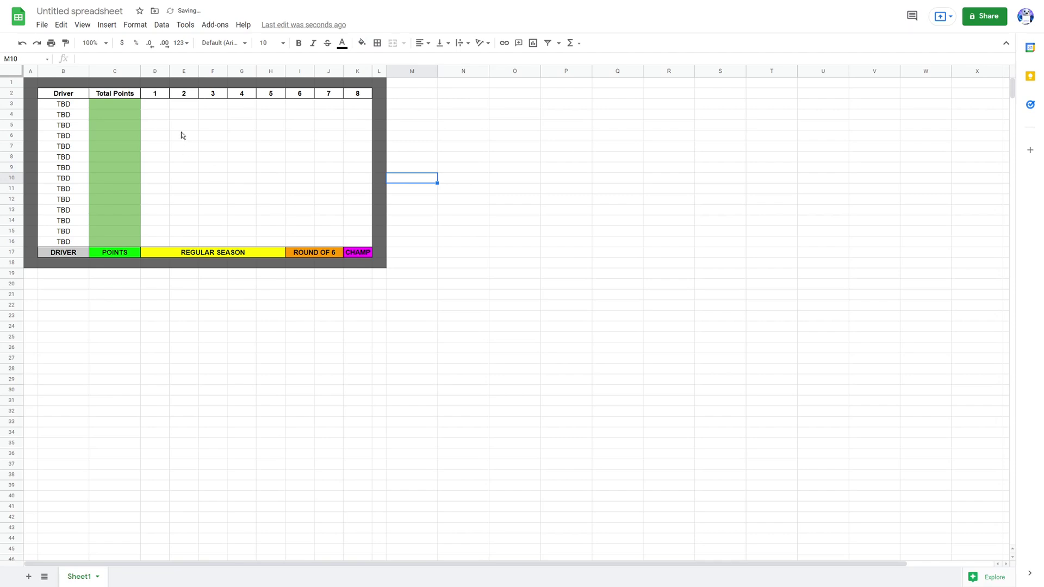
- Make column C narrower to fit the Total Points values
left_click_drag(142, 74, 131, 69)
left_click_drag(129, 106, 127, 240)
left_click(137, 221)
left_click_drag(118, 106, 125, 239)
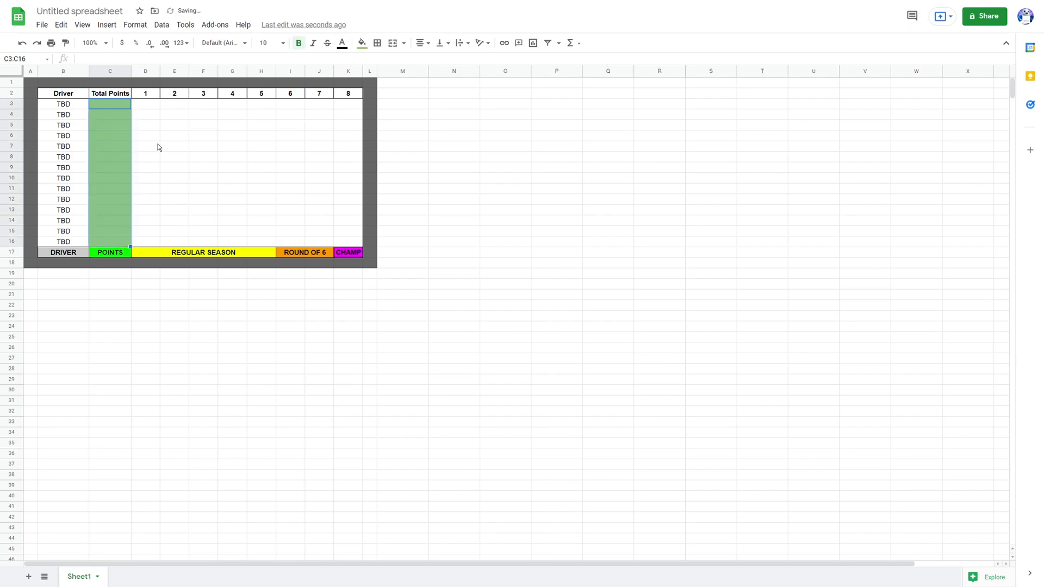
left_click(173, 114)
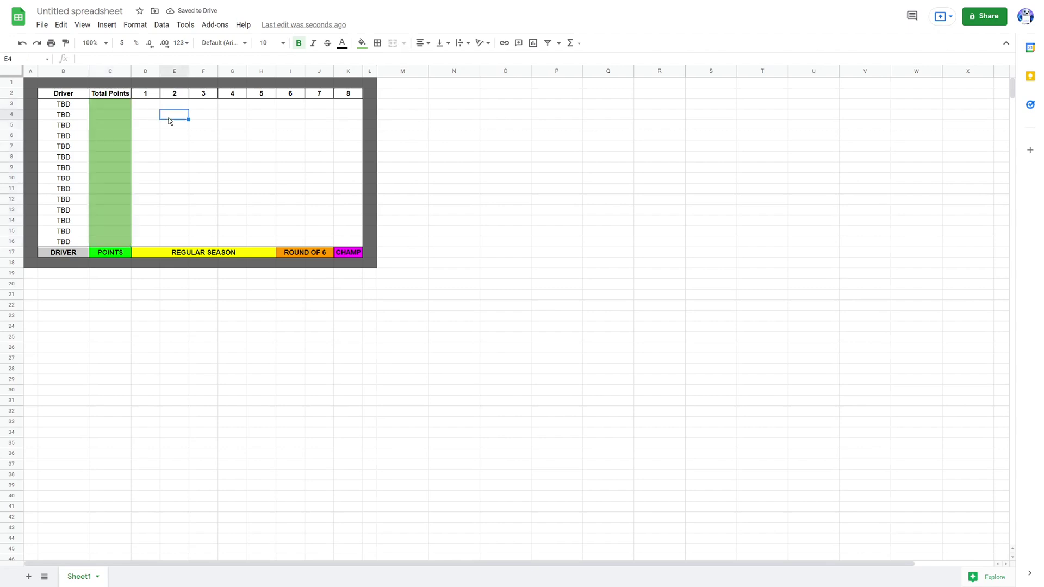
left_click(119, 106)
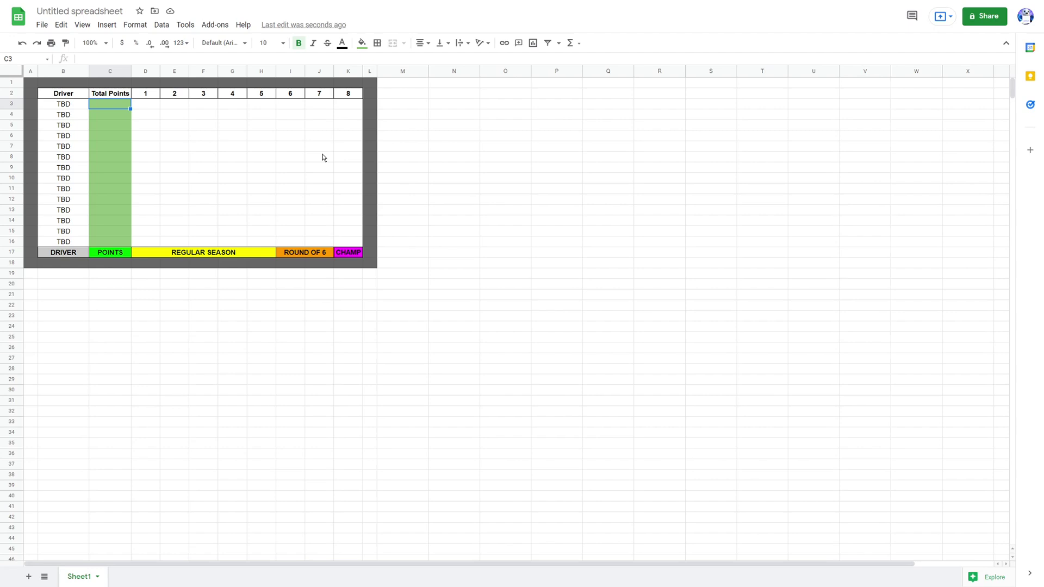
- Enter =SUM(D3:K3) in C3 to total races 1–8, showing 0
type("=")
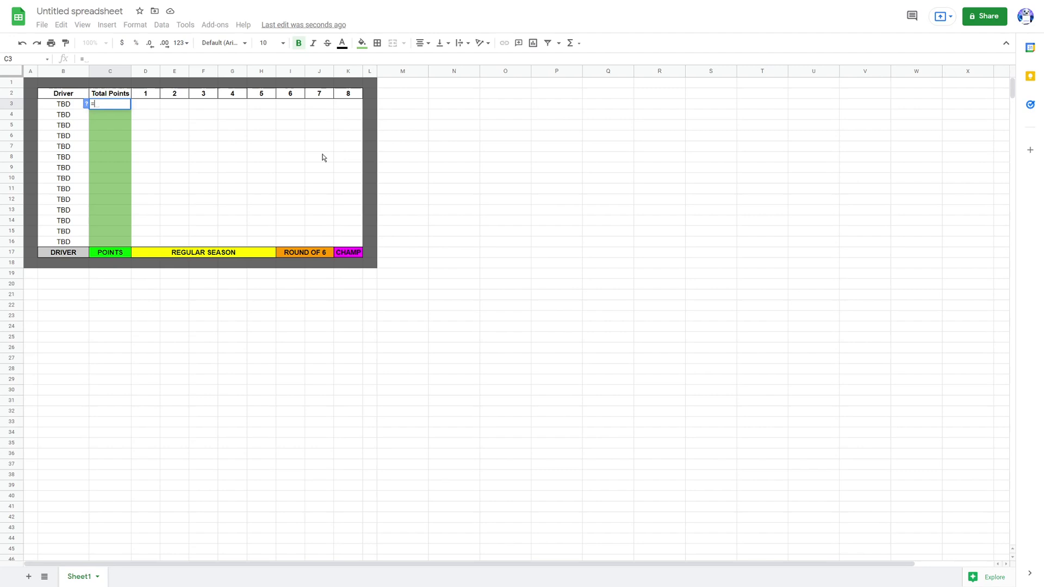
type("SUM")
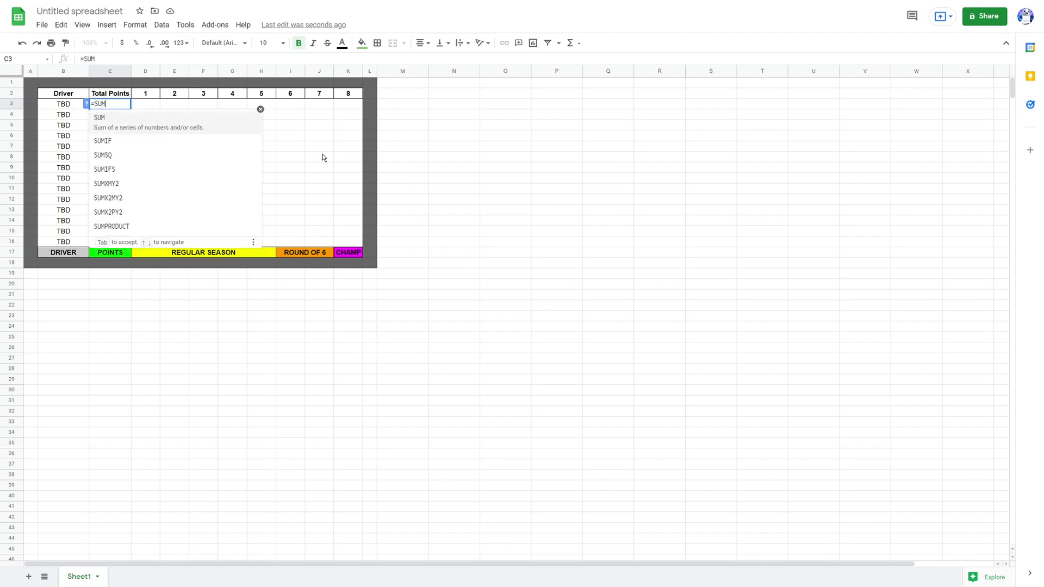
type("(")
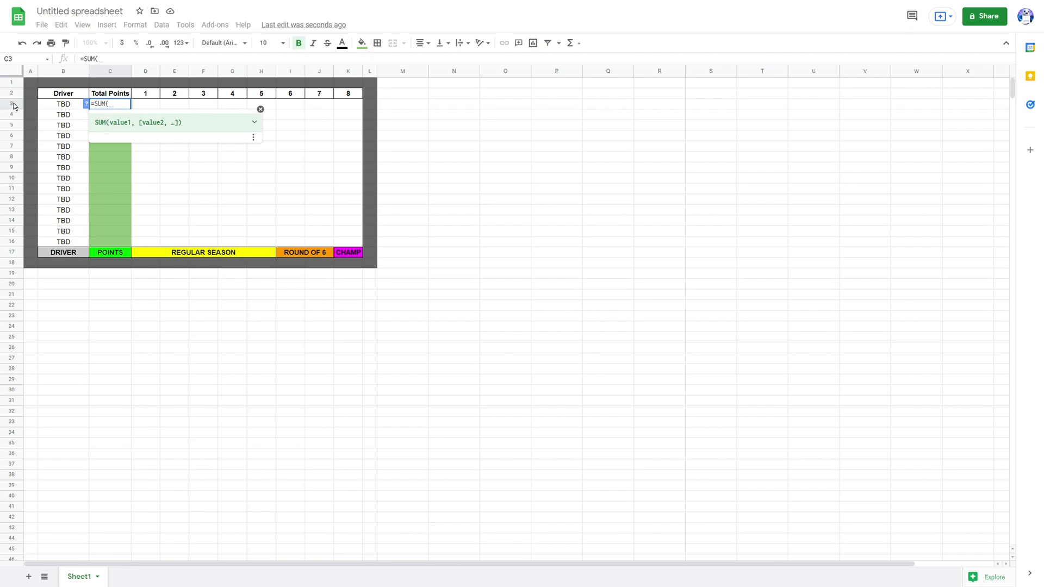
type("D3")
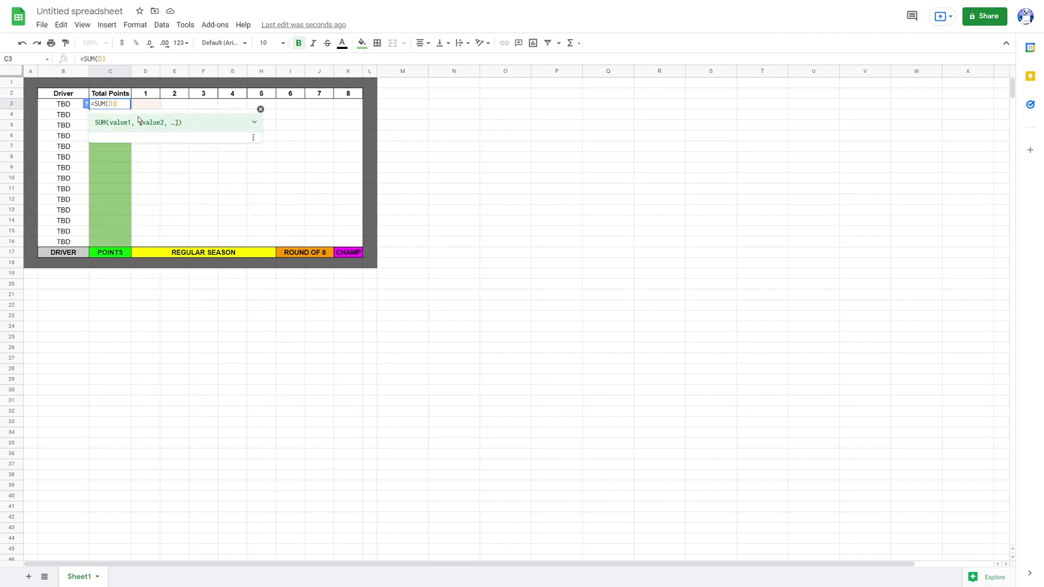
type(":")
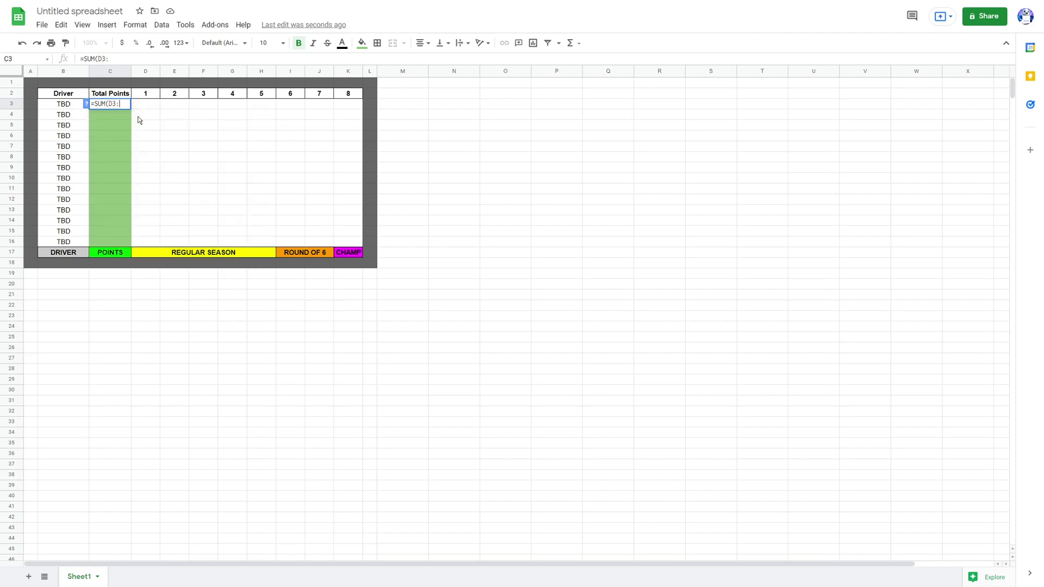
type("K3")
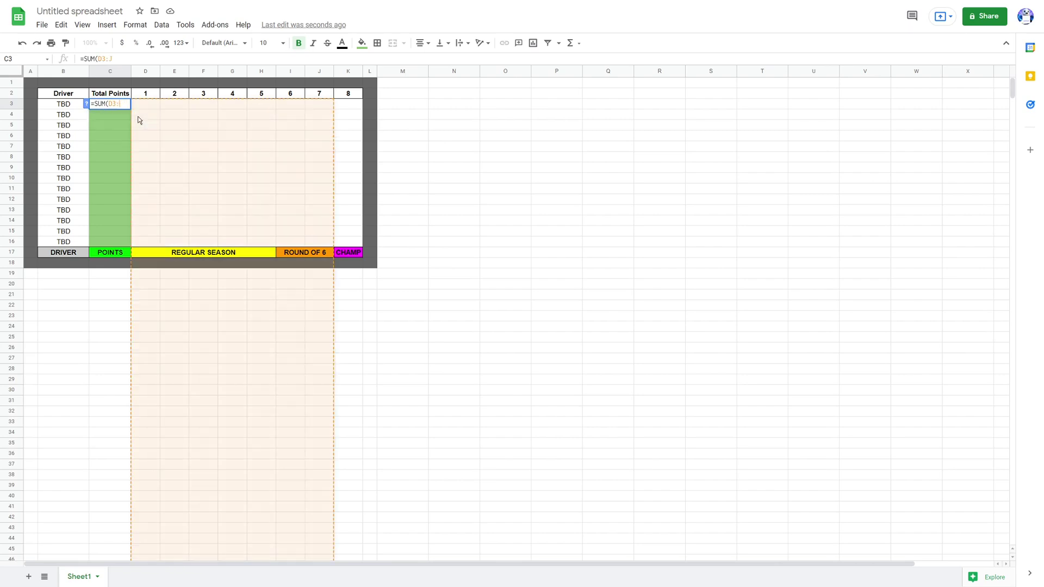
type(")")
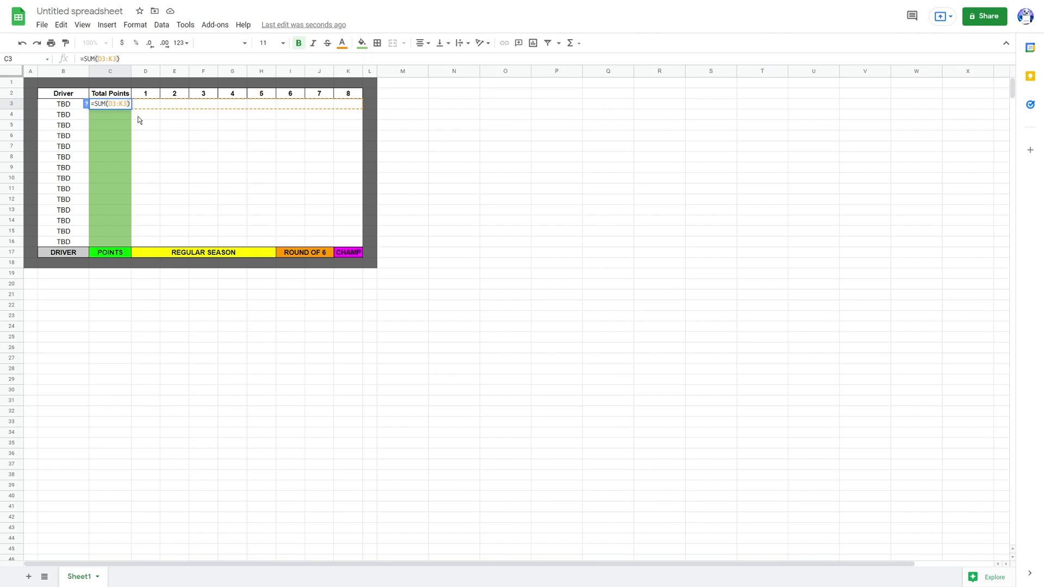
key("Return")
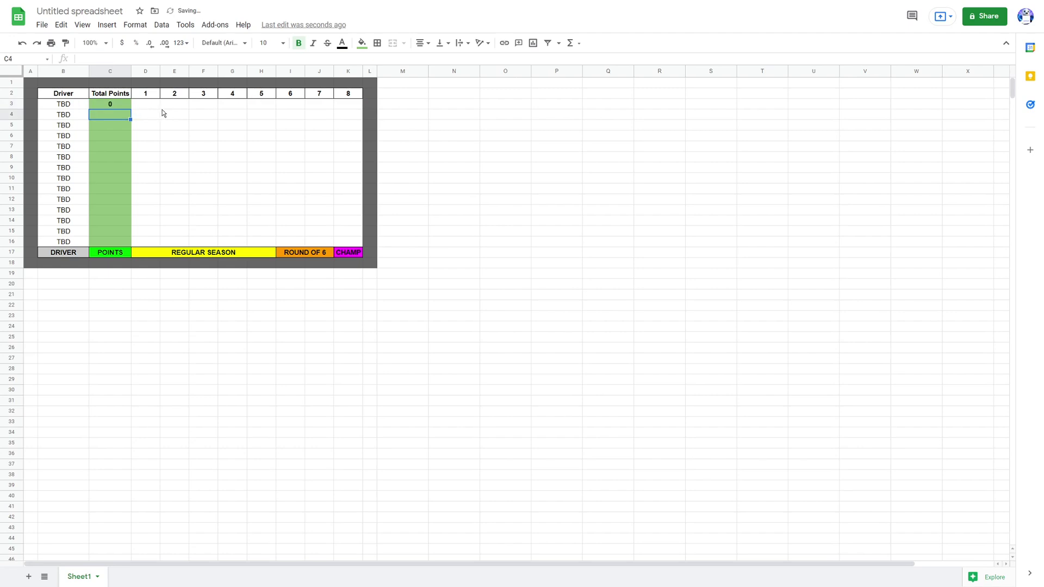
left_click_drag(157, 106, 350, 121)
- Paste TBD into D3 and fill it across every race cell through K16
left_click(261, 136)
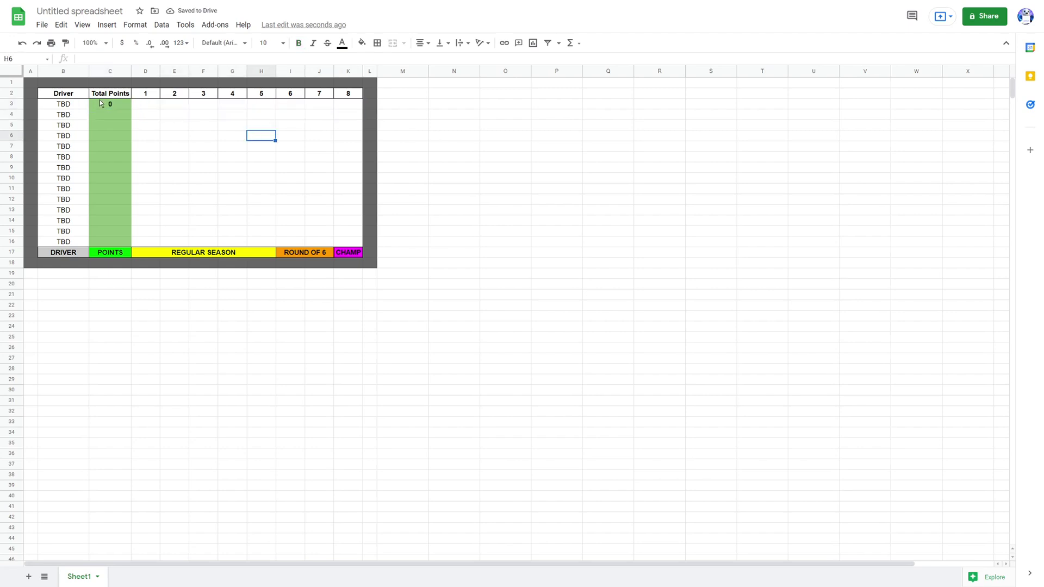
left_click(151, 106)
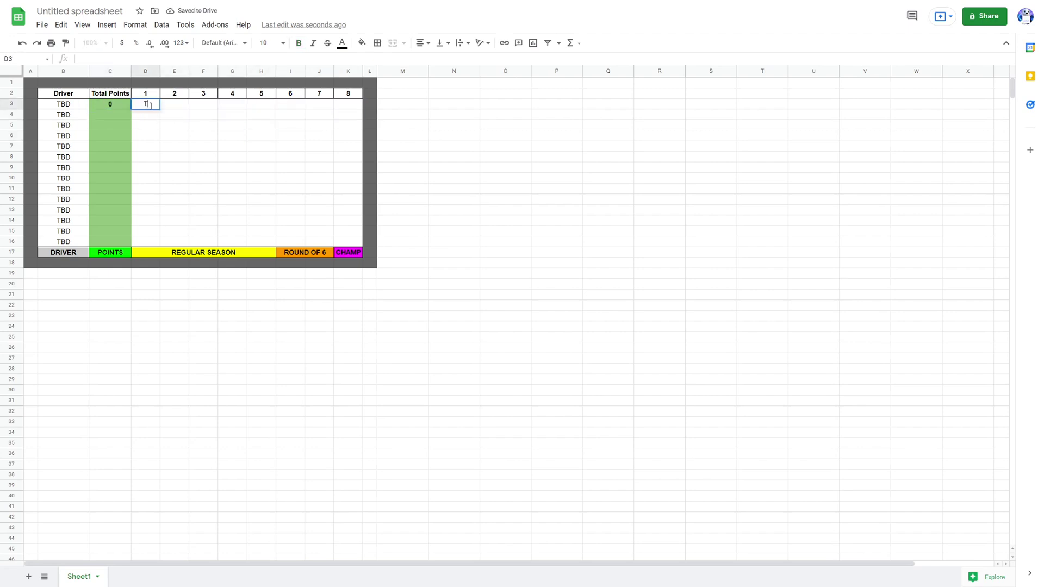
type("TBD")
left_click_drag(160, 109, 362, 243)
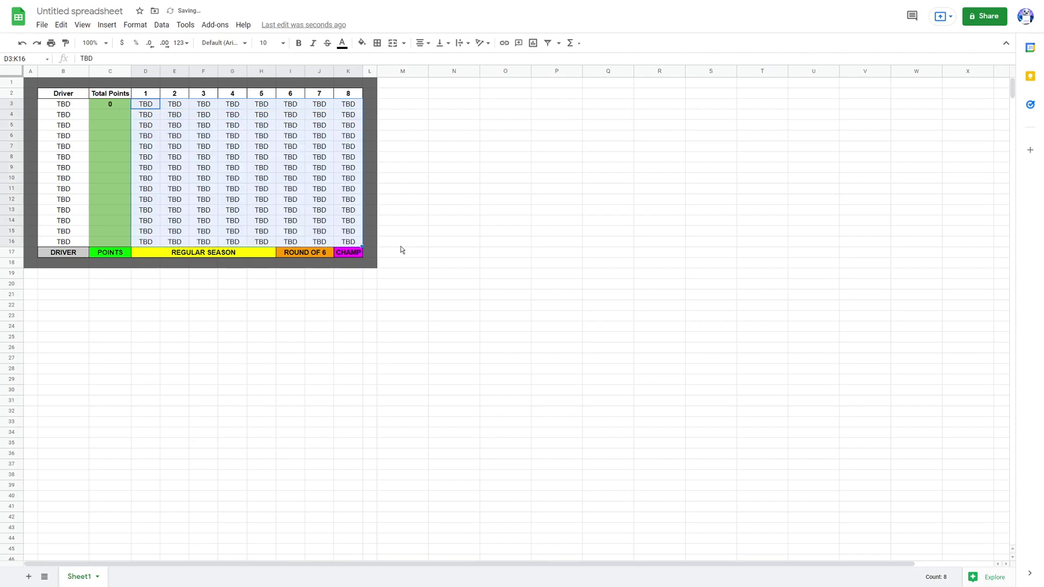
left_click(402, 243)
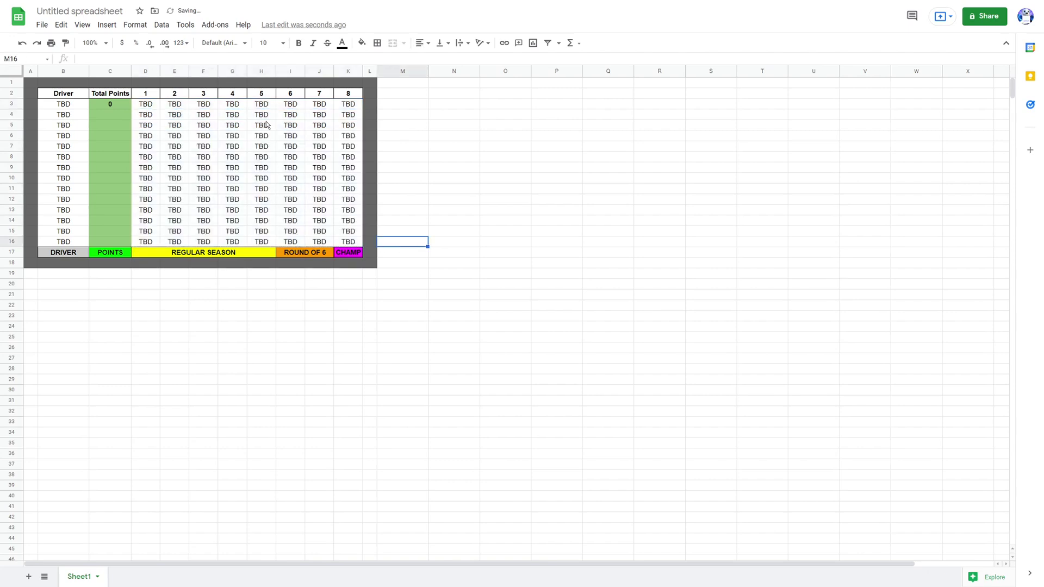
left_click(141, 115)
left_click(112, 105)
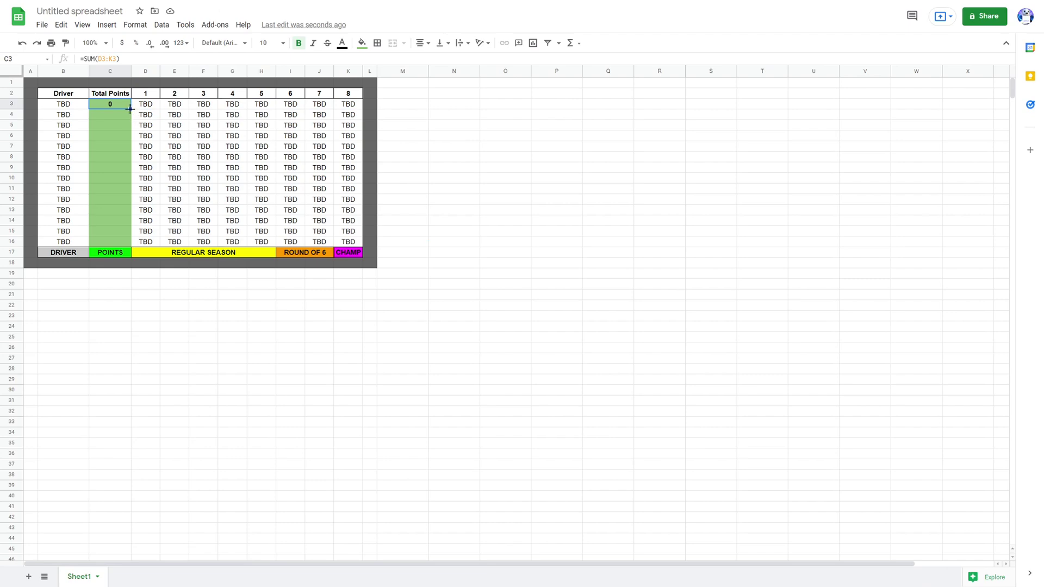
- Copy C3's SUM formula down to C16, briefly showing formulas to verify each row's range
left_click_drag(130, 108, 122, 243)
left_click(148, 220)
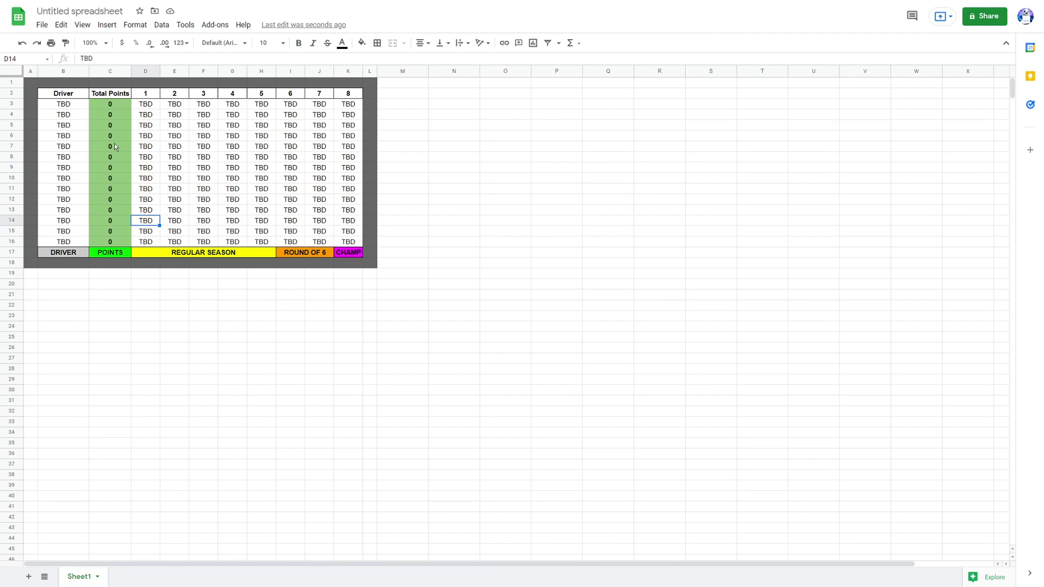
key("ctrl+grave")
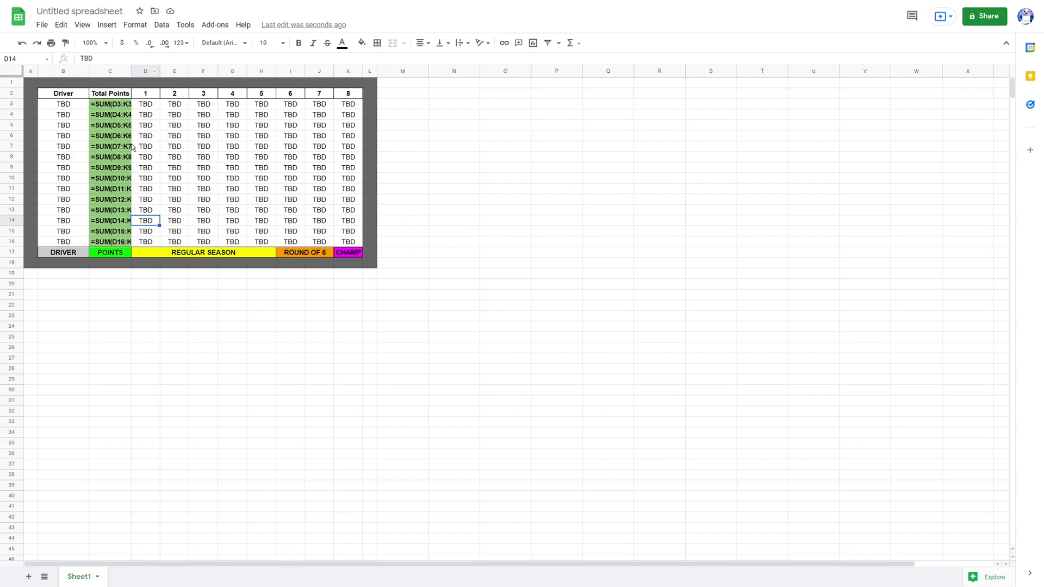
double_click(131, 71)
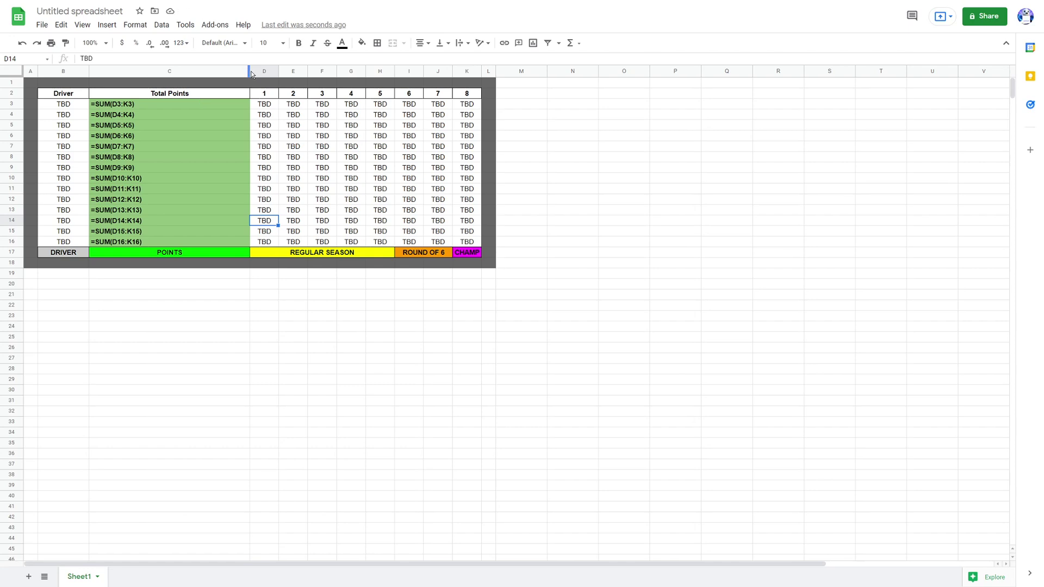
left_click_drag(249, 71, 131, 71)
key("ctrl+grave")
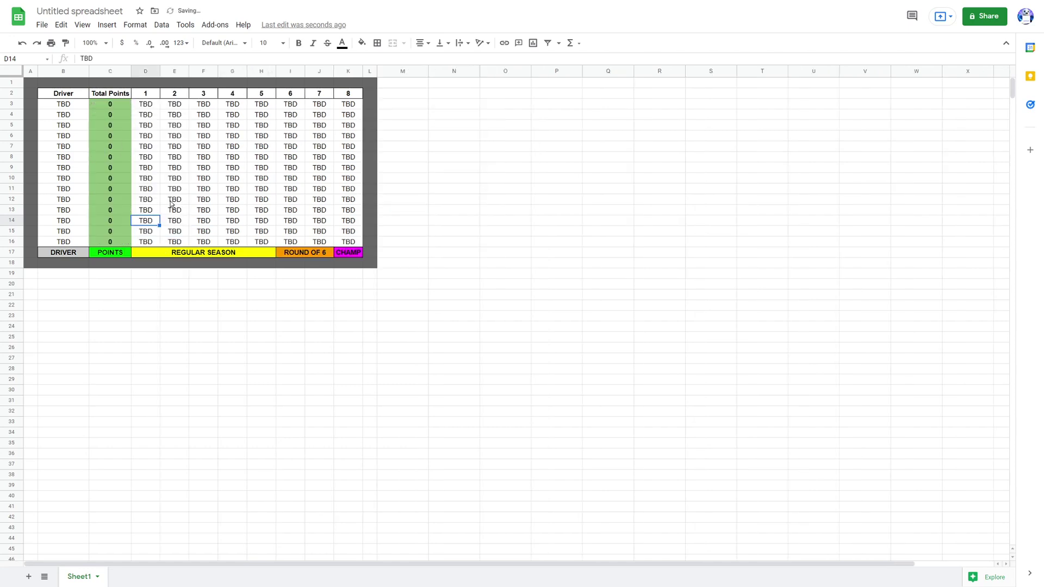
left_click(171, 167)
- Enter the race 1 scores down column D from D3 to D16, starting with 3, 14 and 1
left_click(153, 103)
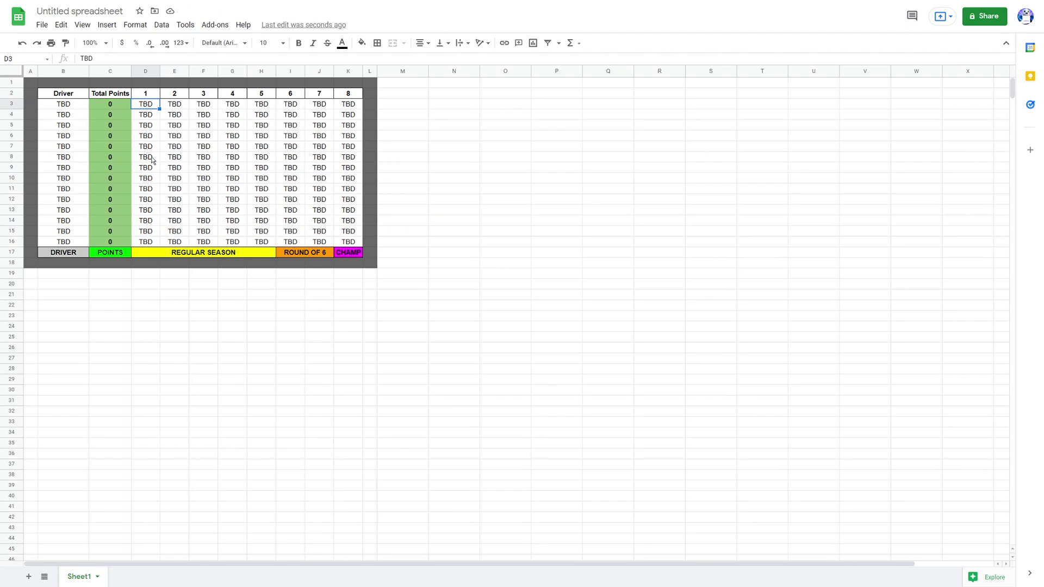
type("3")
key("Return")
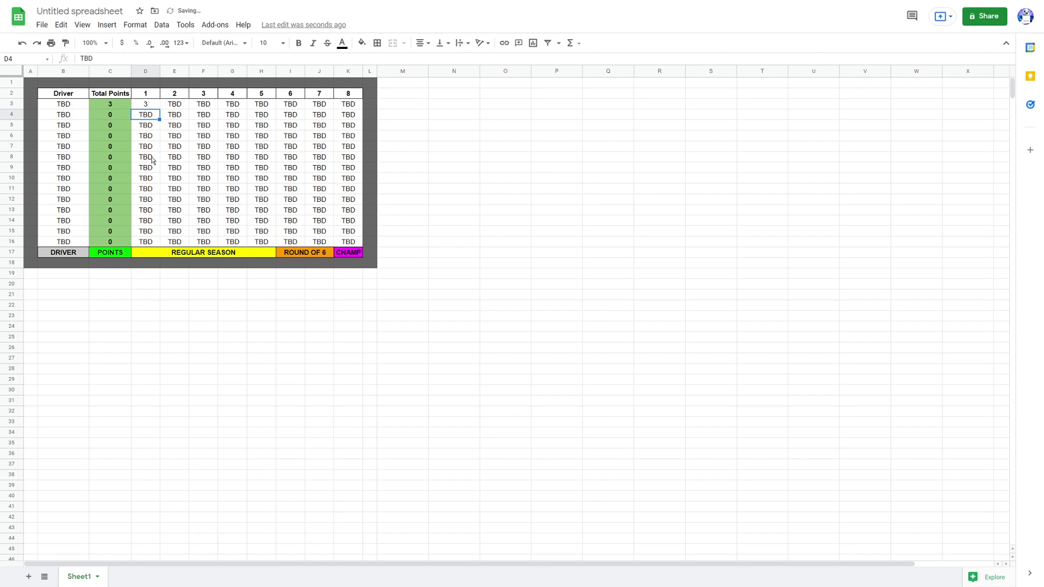
type("14")
key("Return")
type("1")
key("Return")
type("3")
key("Return")
type("2")
key("Return")
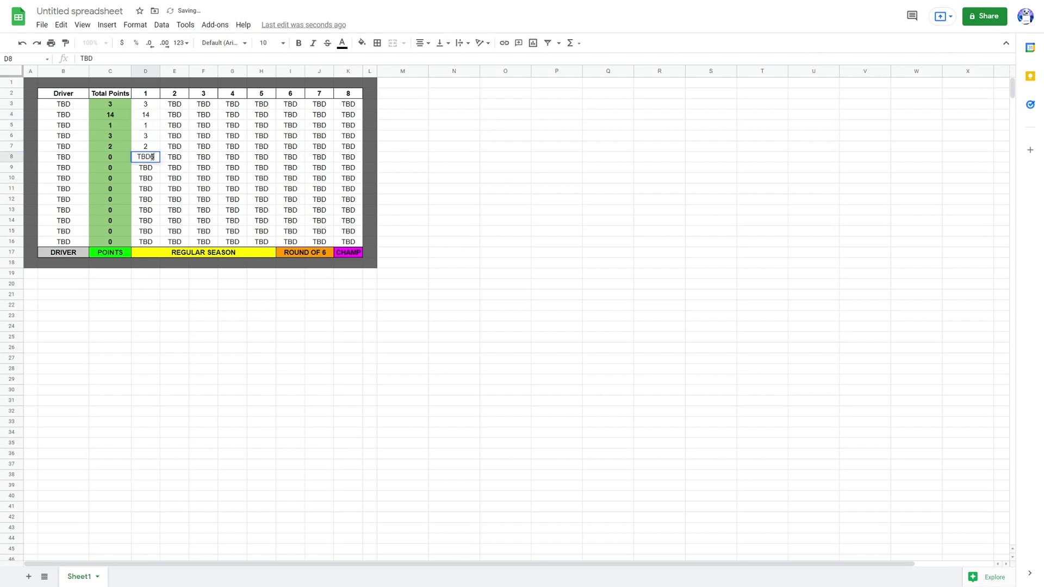
type("6")
key("Return")
type("7")
key("Return")
type("1")
key("Return")
type("24")
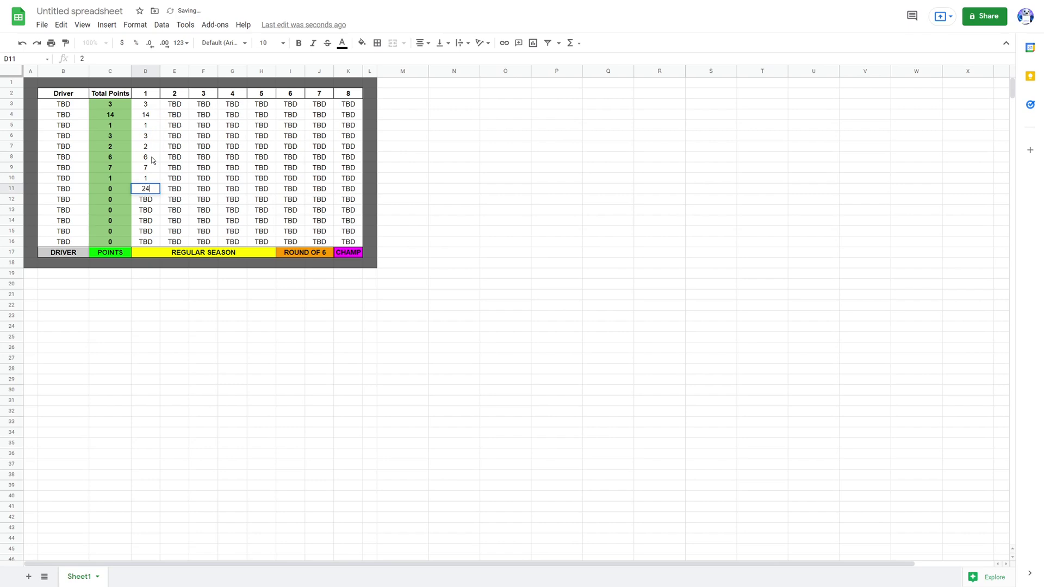
key("Return")
type("5")
key("Return")
type("54")
key("Return")
type("5")
key("Return")
type("5")
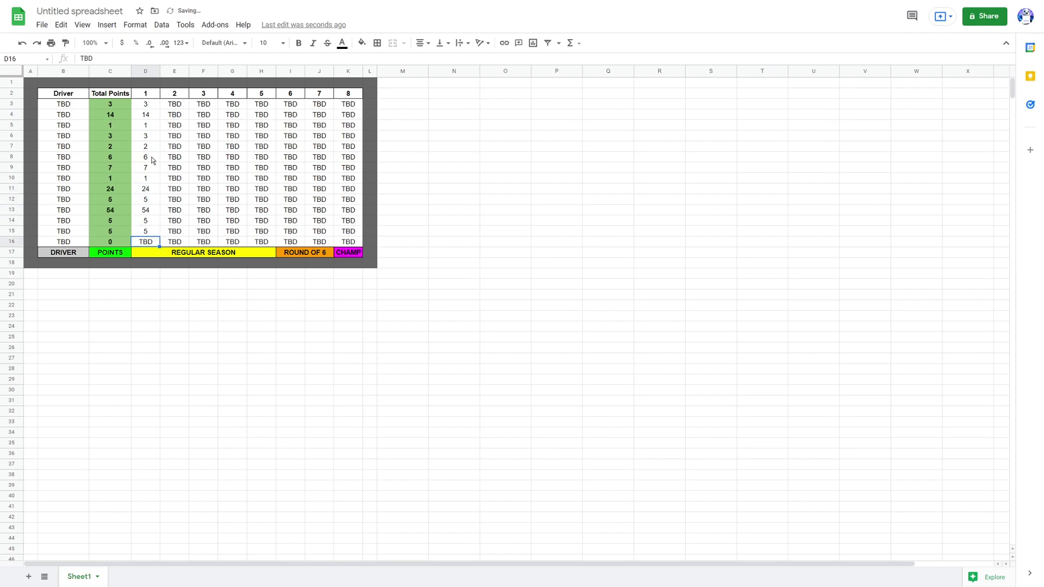
key("Up")
key("Up")
key("Up")
- Fill the round 2 scores in column E, moving up the column, including 12312312
key("Up")
key("Down")
key("Down")
key("Down")
key("Left")
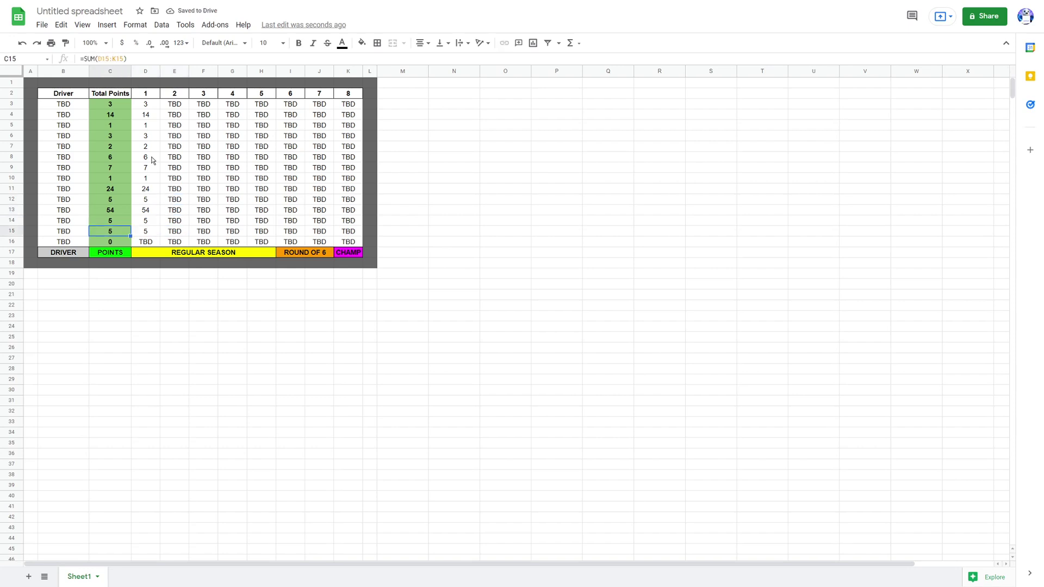
key("Down")
key("Right")
type("0")
key("Right")
type("1")
key("Up")
type("12")
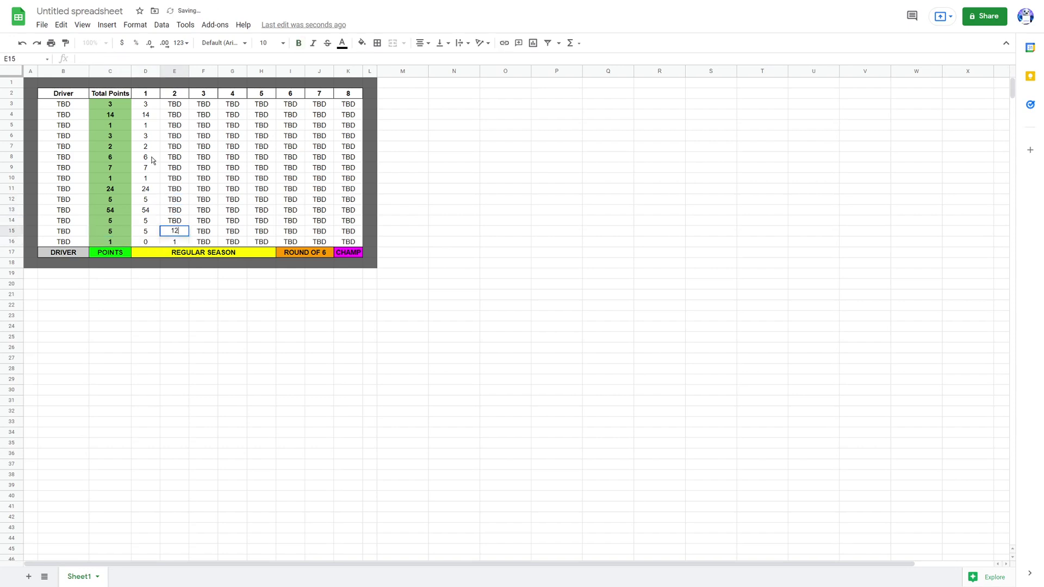
key("Up")
key("3")
key("2")
key("1")
key("Up")
key("3")
key("2")
key("1")
key("Up")
key("Up")
key("1")
key("2")
key("Up")
key("1")
key("2")
key("1")
key("2")
key("Up")
key("2")
key("1")
key("Up")
key("3")
key("Up")
key("3")
key("Up")
key("2")
key("Up")
key("3")
key("Up")
key("3")
key("Up")
key("3")
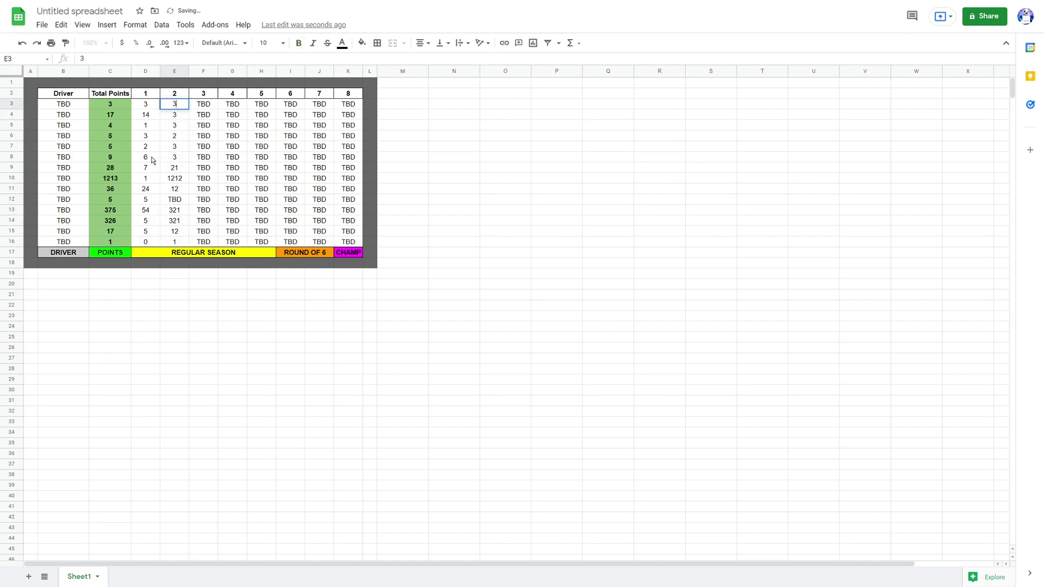
key("Right")
type("12312312")
key("Down")
key("3")
key("Down")
key("1")
key("Left")
key("Down")
key("Down")
key("2")
key("3")
key("Down")
key("2")
key("Right")
key("Right")
key("2")
- Enter the round 3 scores down column F, including 32 in F10, 23 and 33
key("Down")
key("3")
key("Left")
key("2")
key("Down")
type("32")
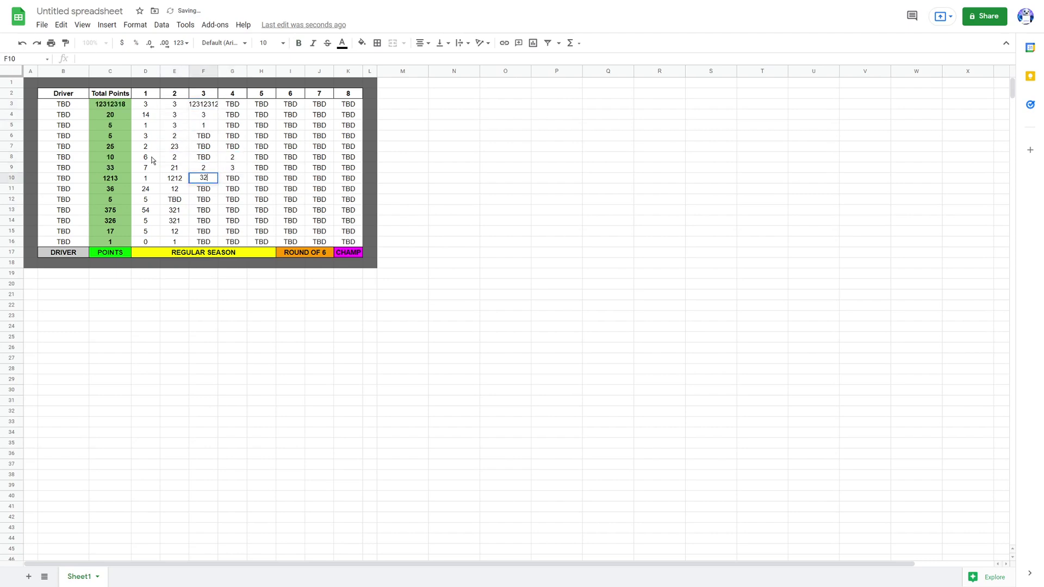
key("Left")
type("3")
key("Down")
type("2")
key("Right")
key("Up")
key("Up")
key("Up")
key("Up")
type("23")
key("Down")
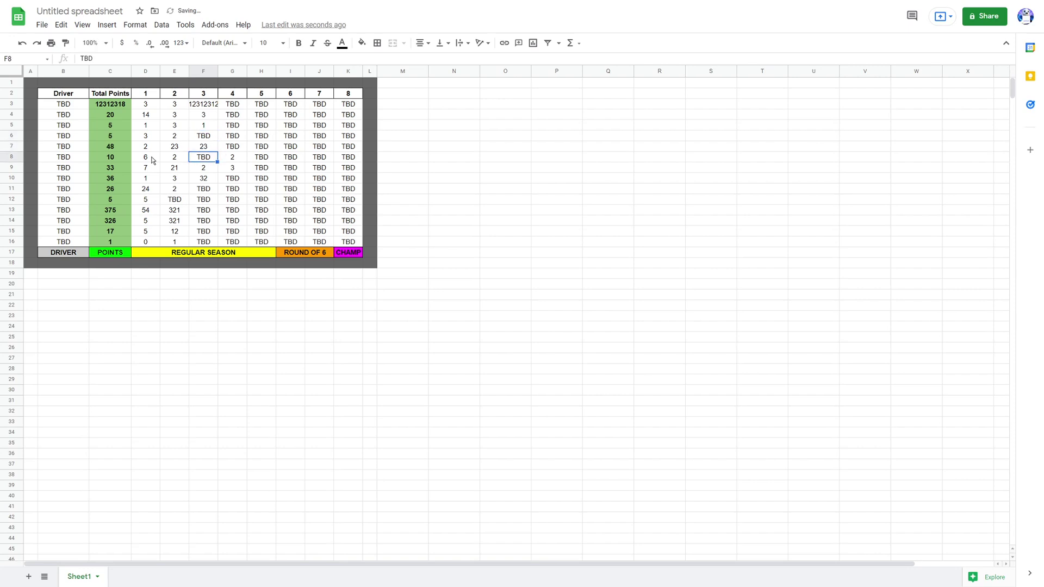
type("3")
key("Up")
key("Up")
type("3")
key("Down")
key("Down")
key("Down")
key("Down")
key("Down")
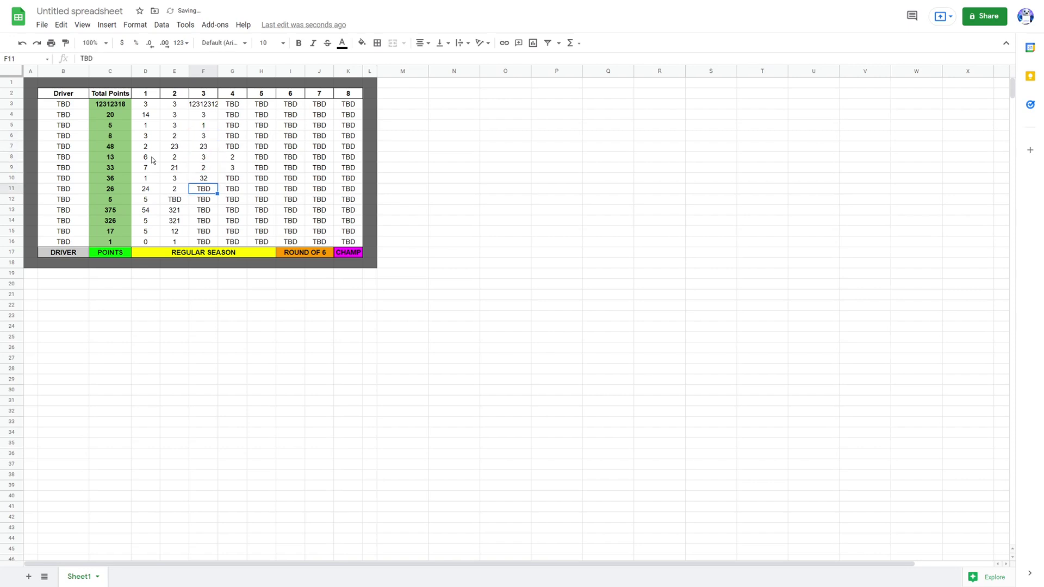
type("3")
key("Down")
key("3")
key("Down")
key("2")
key("Down")
key("1")
key("Down")
type("33")
- Fill the round 4 scores in column G with 3s, down to G14
key("Down")
type("3")
key("Up")
key("Right")
type("3")
key("Up")
key("3")
key("Up")
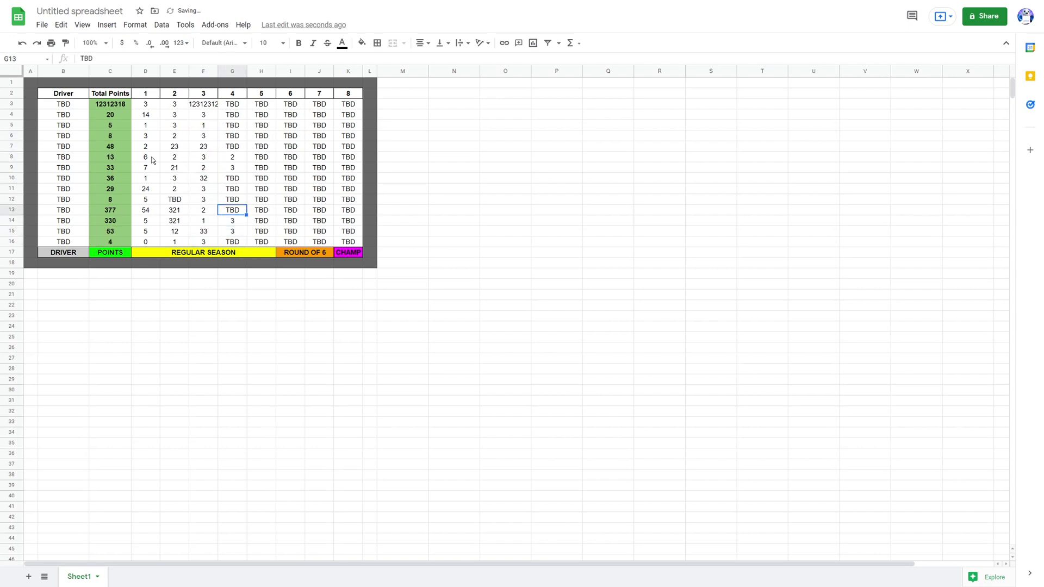
type("3")
key("Up")
type("3")
key("Up")
type("3")
- Enter the round 5 scores up column H, such as 14, 4, 42 and 44
key("Up")
type("3")
key("Down")
key("Down")
key("Down")
key("Down")
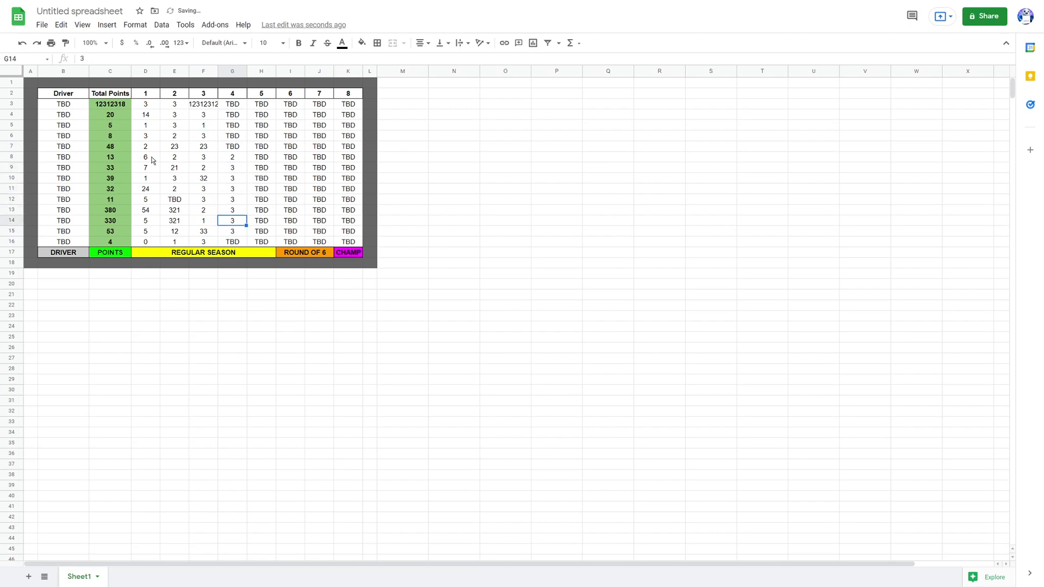
key("Down")
key("Down")
type("3")
key("Right")
type("3")
key("Up")
type("3")
key("Up")
key("Up")
type("3")
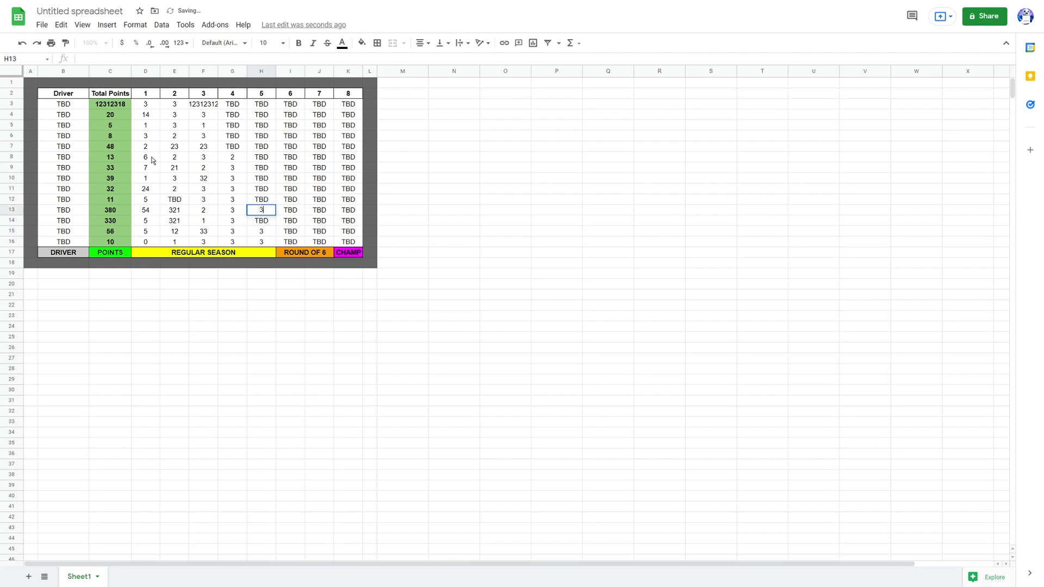
key("Up")
type("14")
key("Down")
key("Down")
type("4")
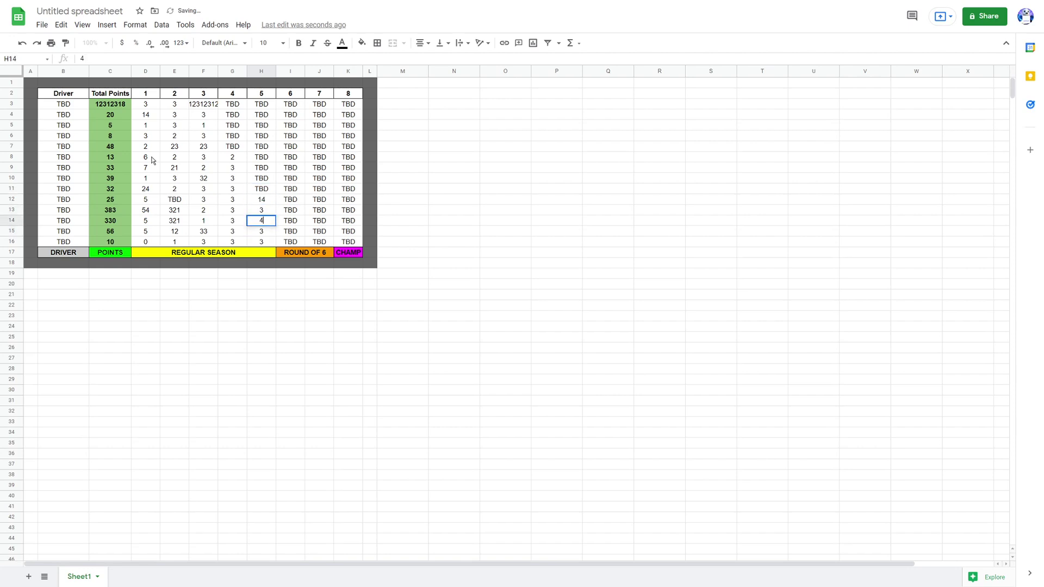
key("Up")
key("Up")
key("Up")
type("4")
key("Up")
type("42")
key("Up")
type("14")
key("Up")
type("4")
- Fill the remaining empty round 4–5 cells with 4s and put 121 in G4
key("Up")
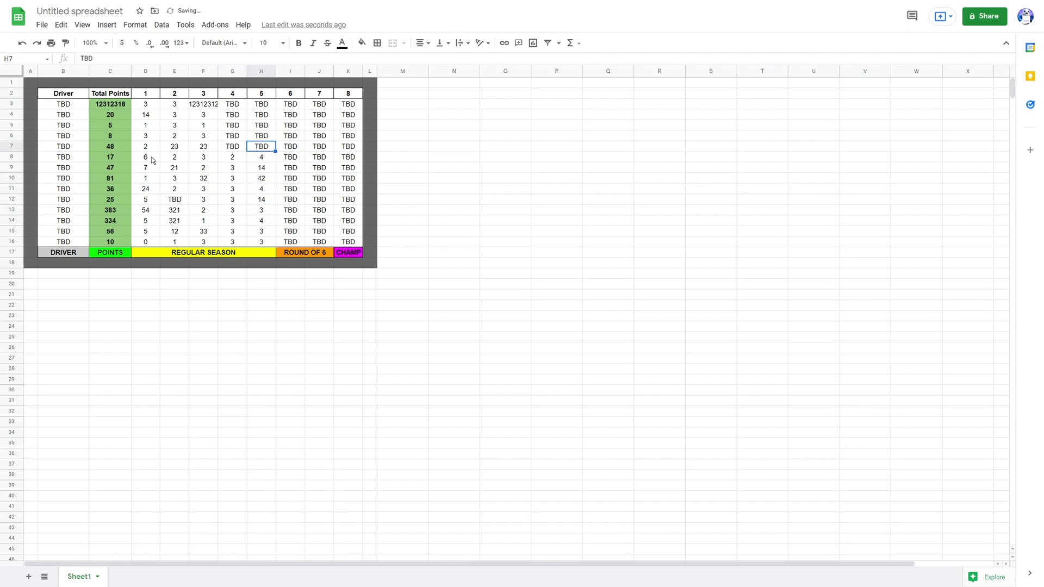
type("44")
key("Up")
key("Left")
key("Down")
type("4")
key("Up")
type("4")
key("Up")
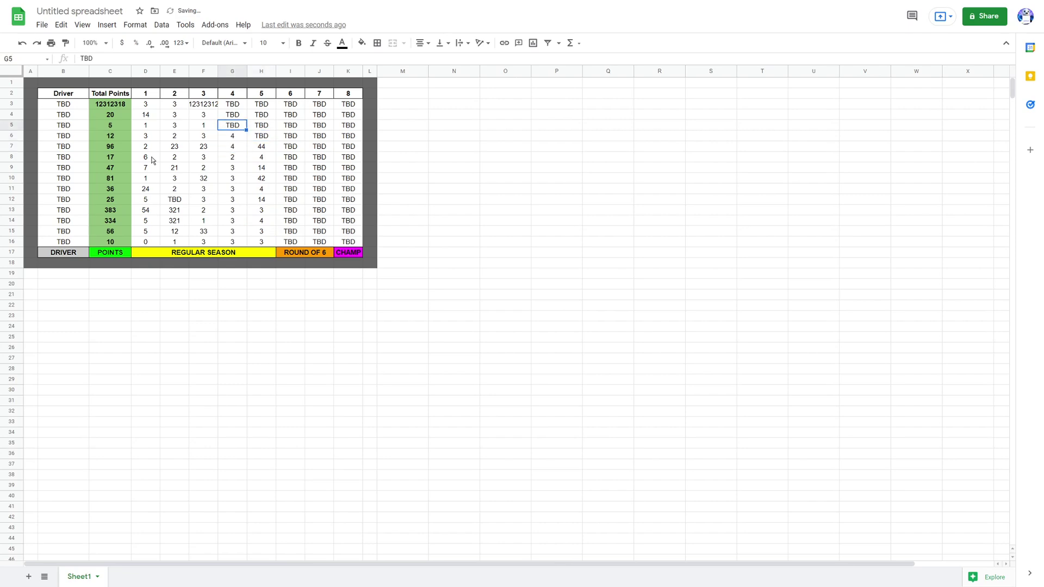
key("Right")
type("4")
key("Down")
type("4")
key("Up")
key("Left")
type("4")
key("Right")
key("Up")
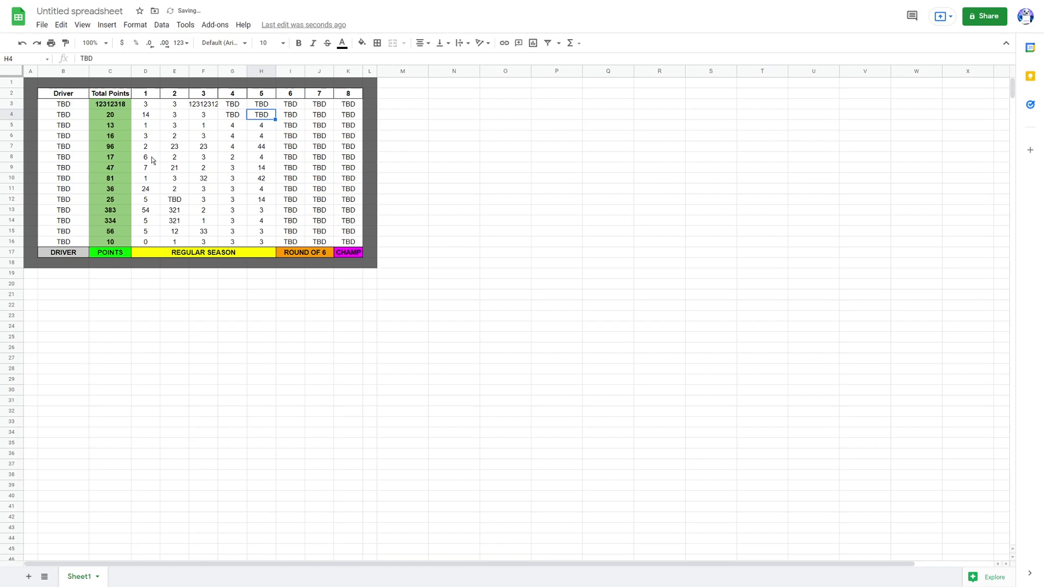
key("Left")
type("121")
- Enter the round 6 scores 4, 4, 4, 4, 12, 4, 41, 44, 2, 42, 4, 24, 24, 1421
key("Up")
type("4")
key("Right")
key("Down")
type("4")
key("Up")
type("4")
key("Down")
key("Right")
key("Up")
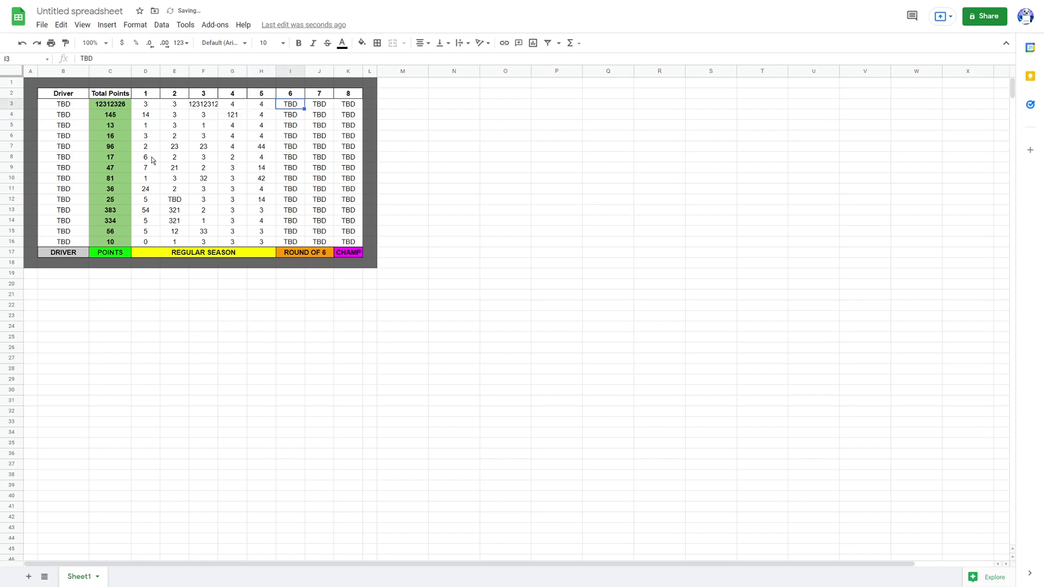
type("4")
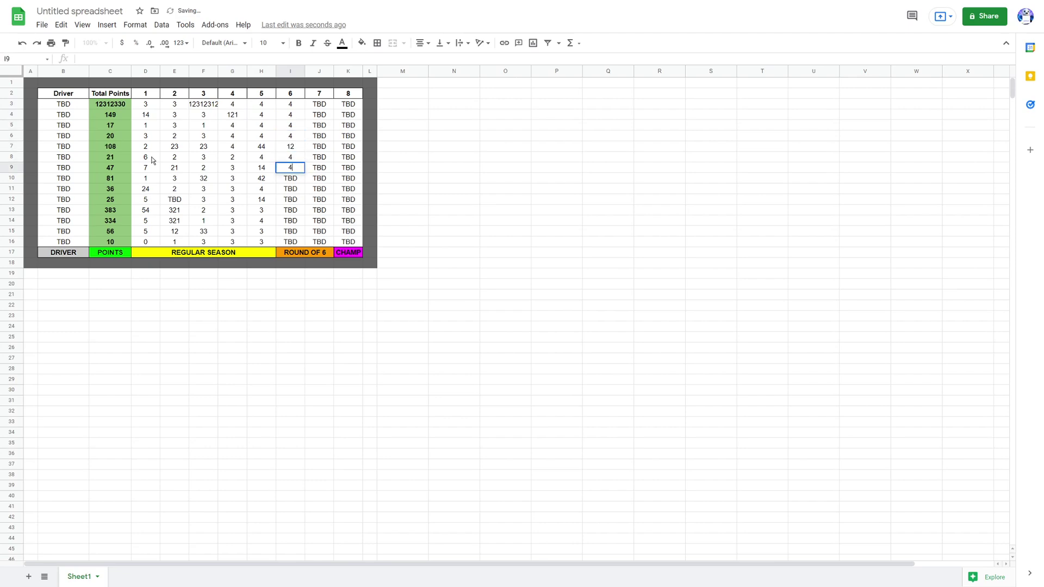
type(" 4 4 4 12 4 41 44 2 42 4 24 24 1421")
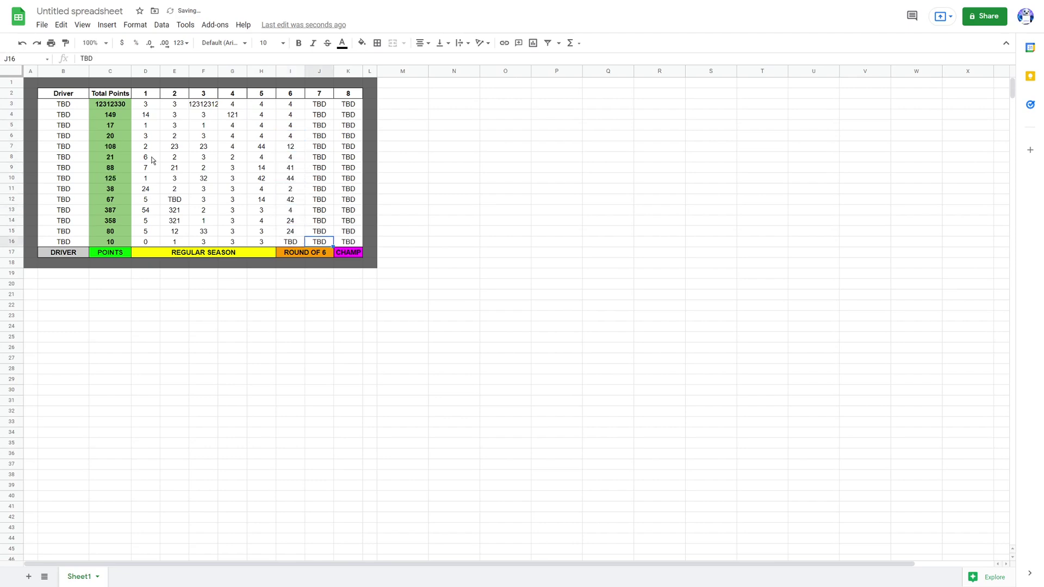
key("Tab")
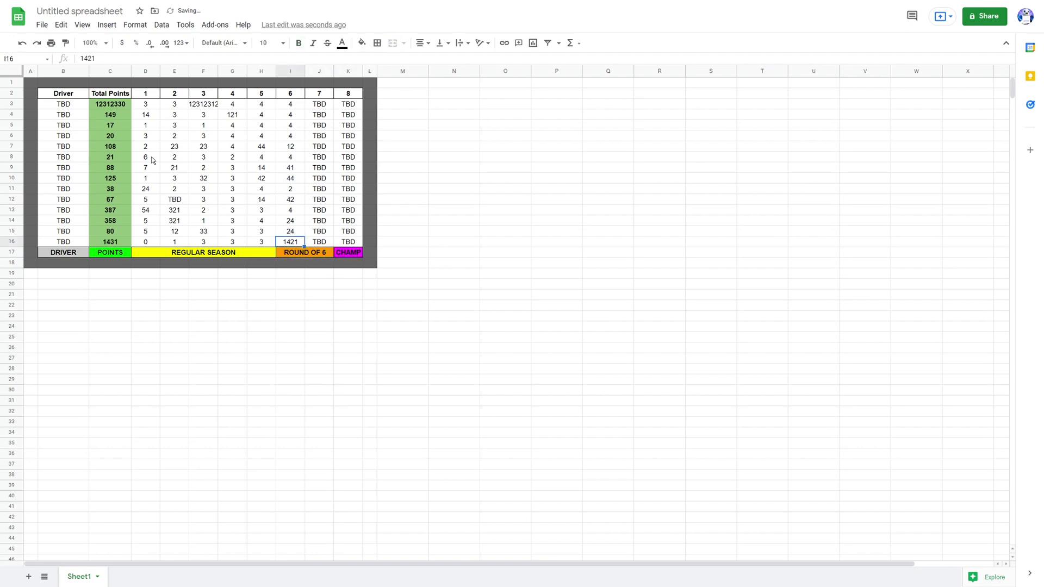
- Enter round 8 scores up column K, such as 123, 213, 232 and 2
type("123")
key("Up")
type("213")
key("Right")
key("Up")
type("232")
key("Up")
key("Up")
type("2")
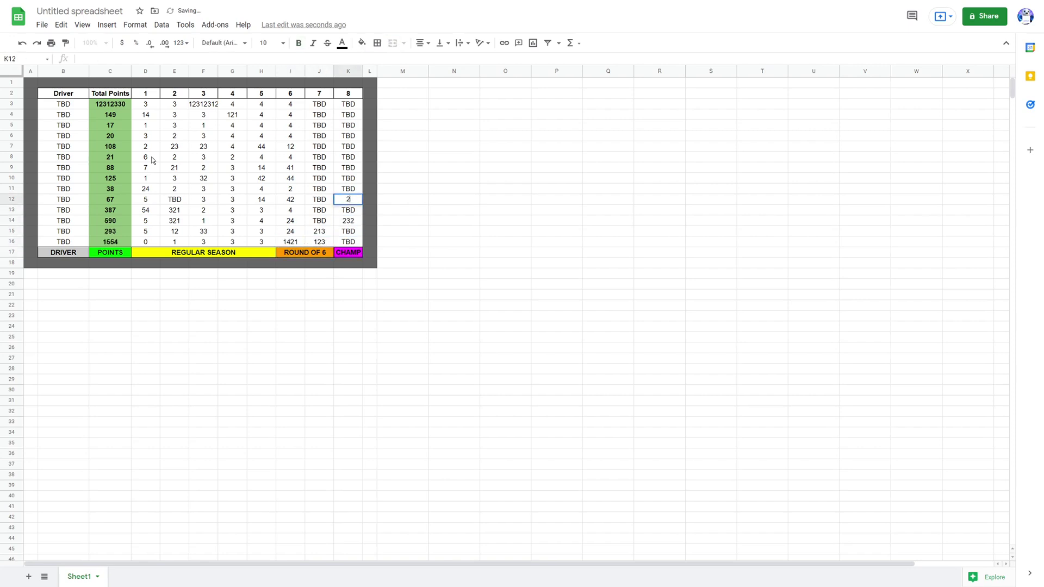
key("Up")
key("2")
key("Up")
key("2")
key("Up")
- Enter the round 7 scores down column J, such as 1, 3, 14 and 44
key("2")
key("Up")
key("2")
key("Up")
key("2")
key("Up")
key("Up")
key("Up")
key("1")
key("Up")
key("Left")
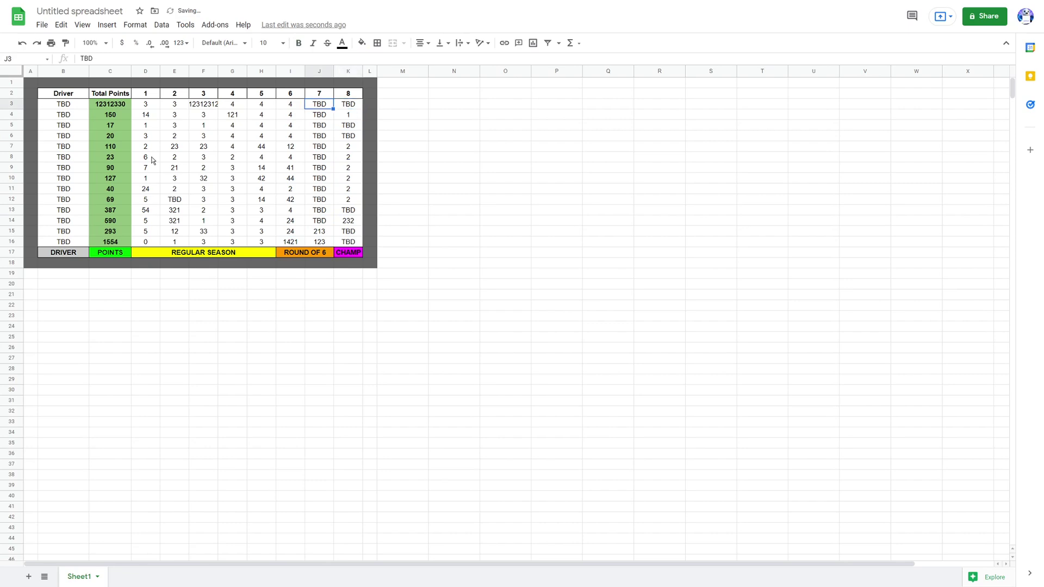
type("1")
key("Return")
key("2")
key("Return")
key("2")
key("3")
key("Return")
key("Return")
key("1")
key("2")
key("Return")
key("4")
key("Return")
key("Return")
key("4")
key("Return")
key("4")
key("Return")
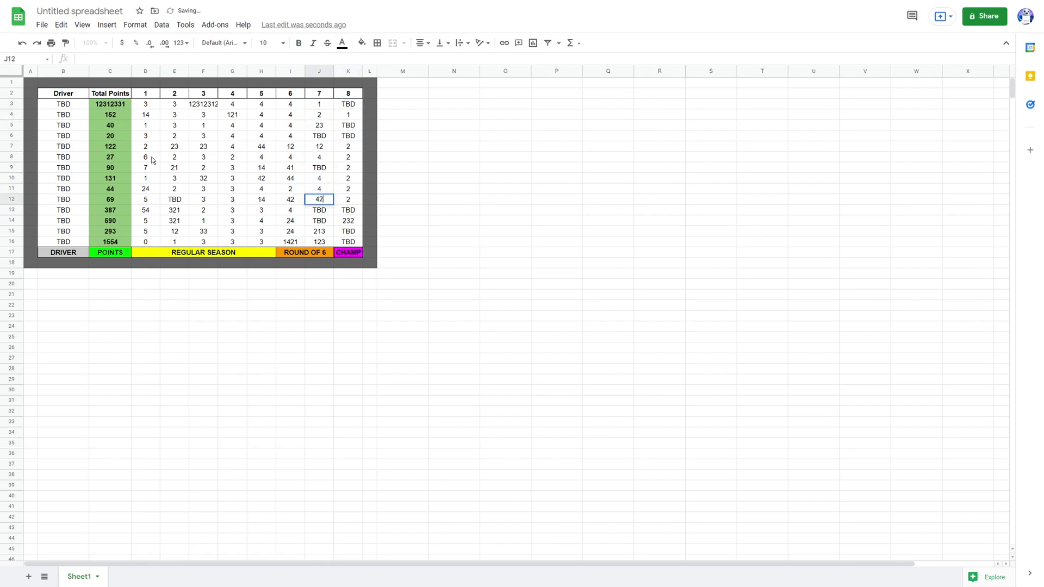
key("4")
key("2")
key("Return")
key("4")
key("Return")
type("4")
- Fill the remaining empty round 8 cells, including row 3, with 24
key("Right")
key("Up")
type("24")
key("Down")
key("Down")
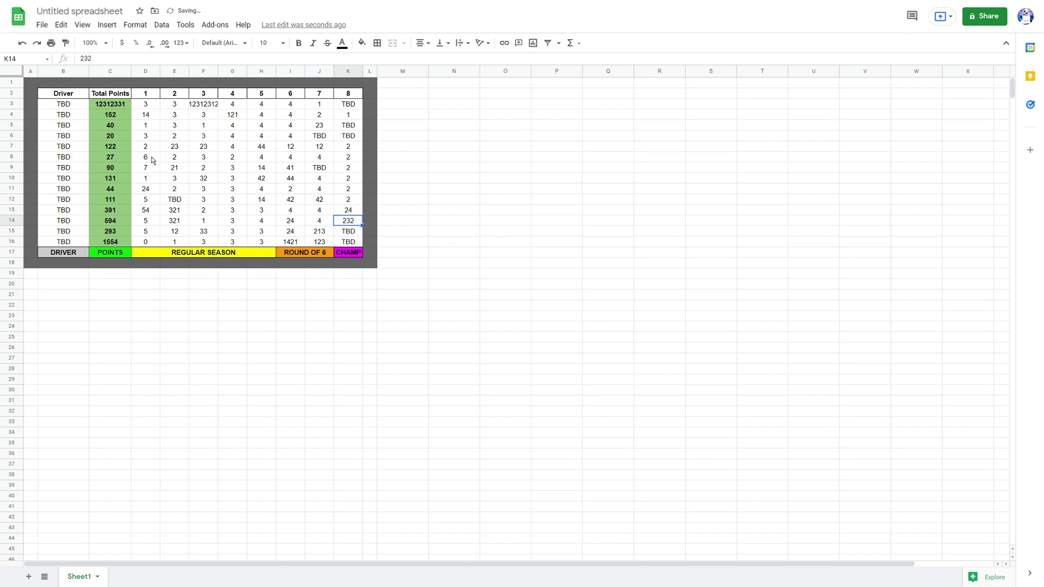
type("24")
key("Down")
type("24")
key("Up")
key("Up")
key("Up")
key("Up")
key("Up")
key("Up")
key("Up")
key("Left")
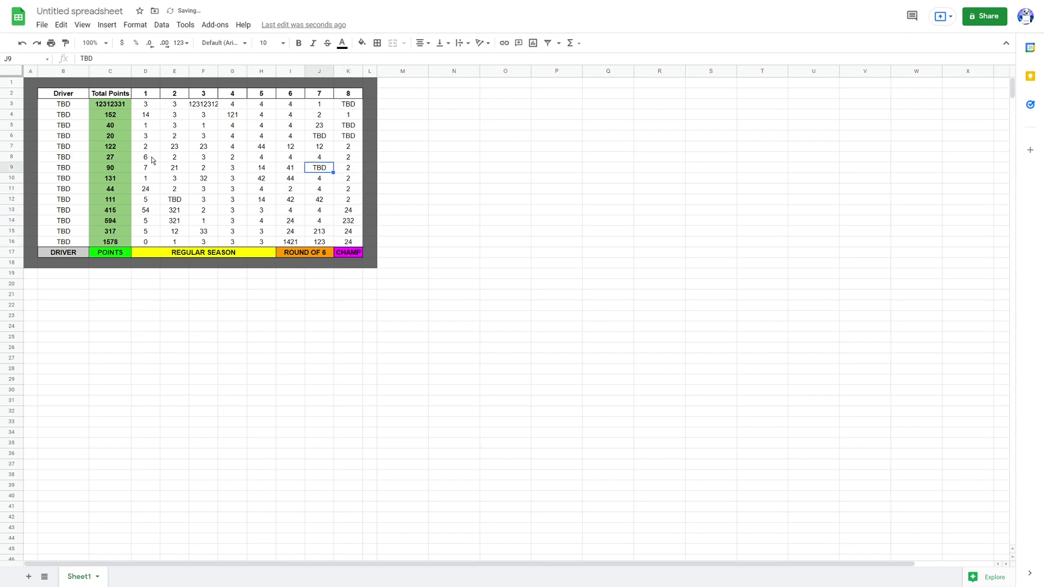
type("24")
key("Up")
key("Up")
key("Up")
type("24")
key("Right")
type("24")
key("Up")
type("24")
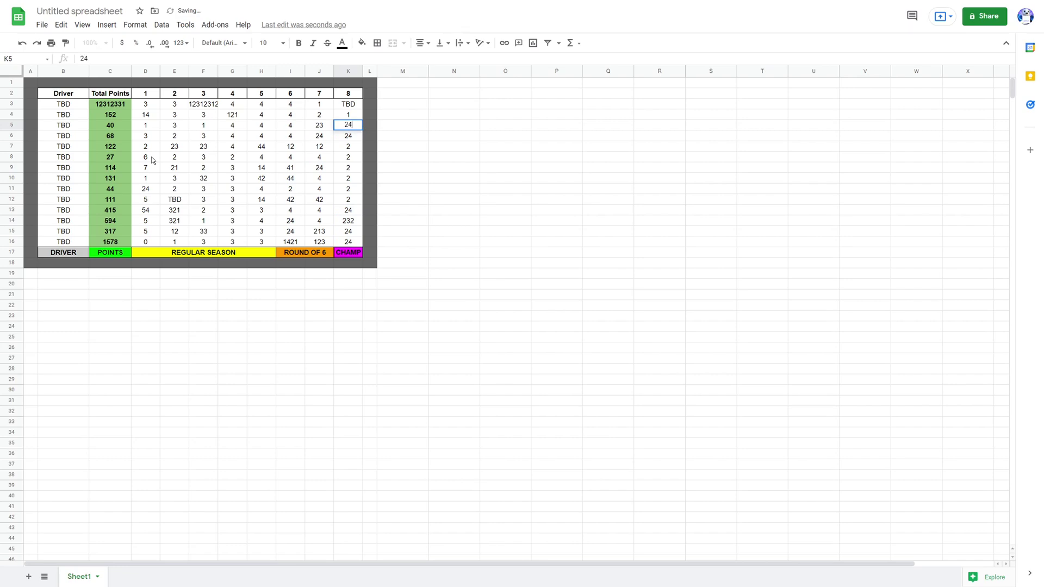
key("Up")
key("Up")
key("Left")
key("Right")
type("24")
key("Left")
key("Left")
key("Left")
key("Left")
key("Left")
key("Left")
key("Left")
key("Left")
key("Left")
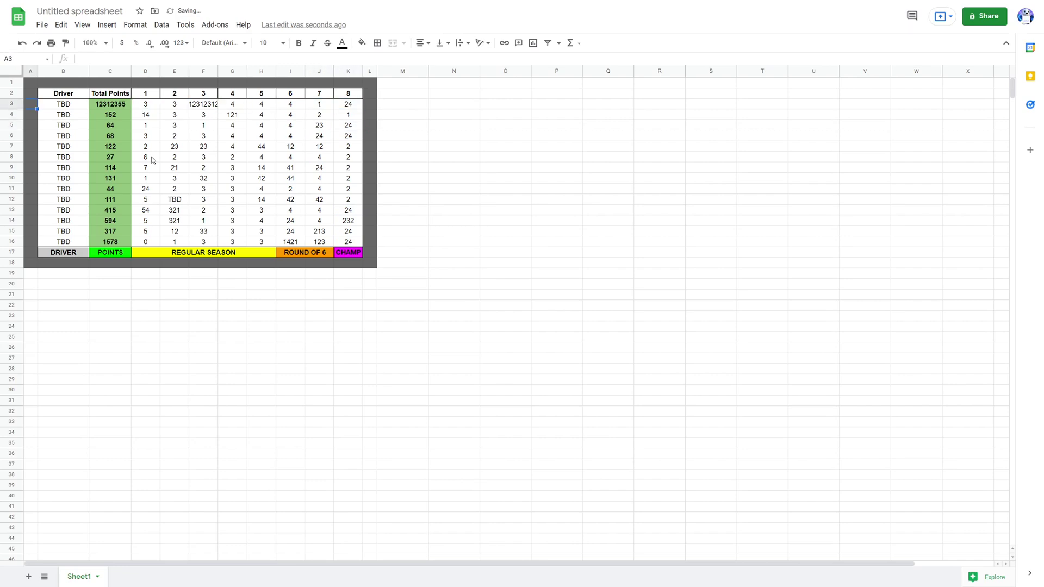
- Enter 12 in the unfilled round 2 cell E12 and insert a chart of the standings
key("Right")
key("Right")
key("Right")
key("Down")
key("Down")
key("Down")
key("Down")
key("Down")
key("Down")
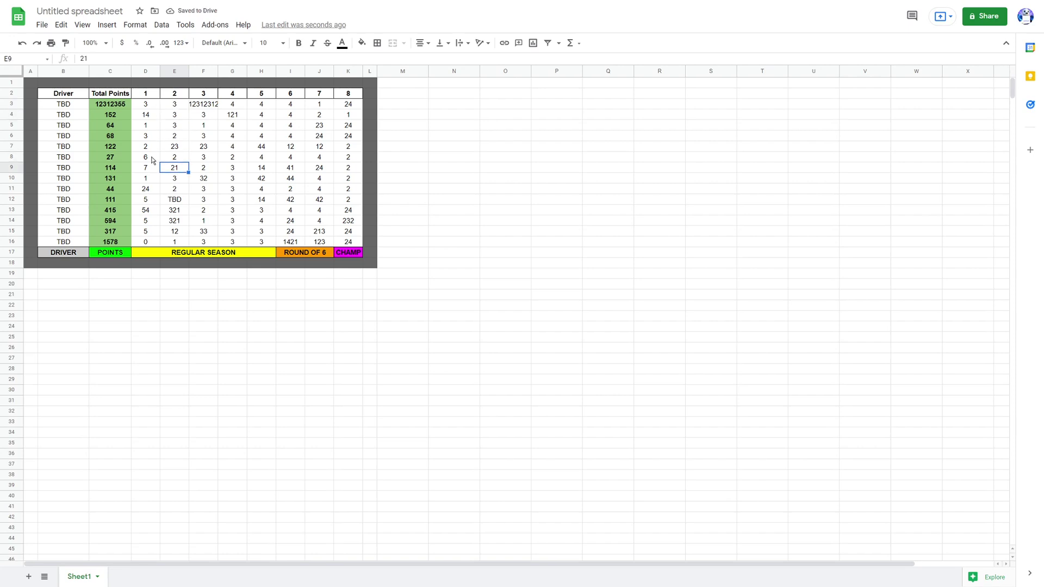
key("Down")
key("Down")
key("Down")
type("12")
key("Down")
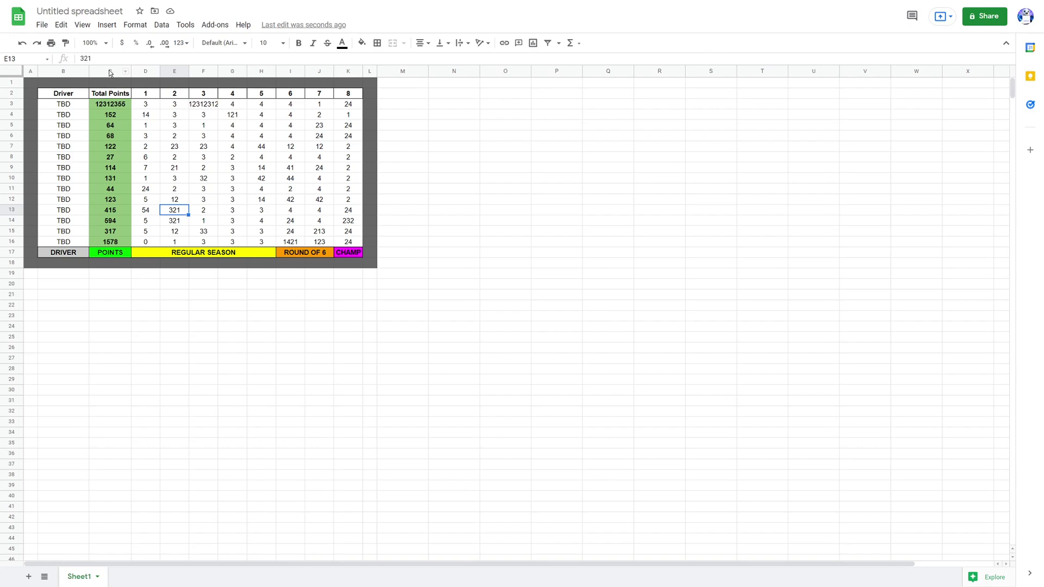
left_click(533, 43)
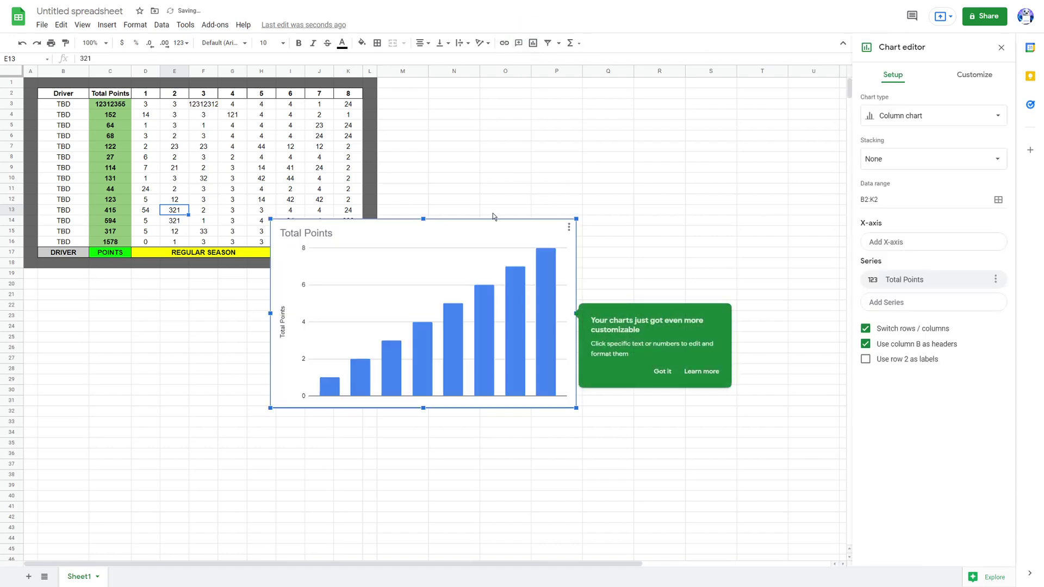
right_click(339, 271)
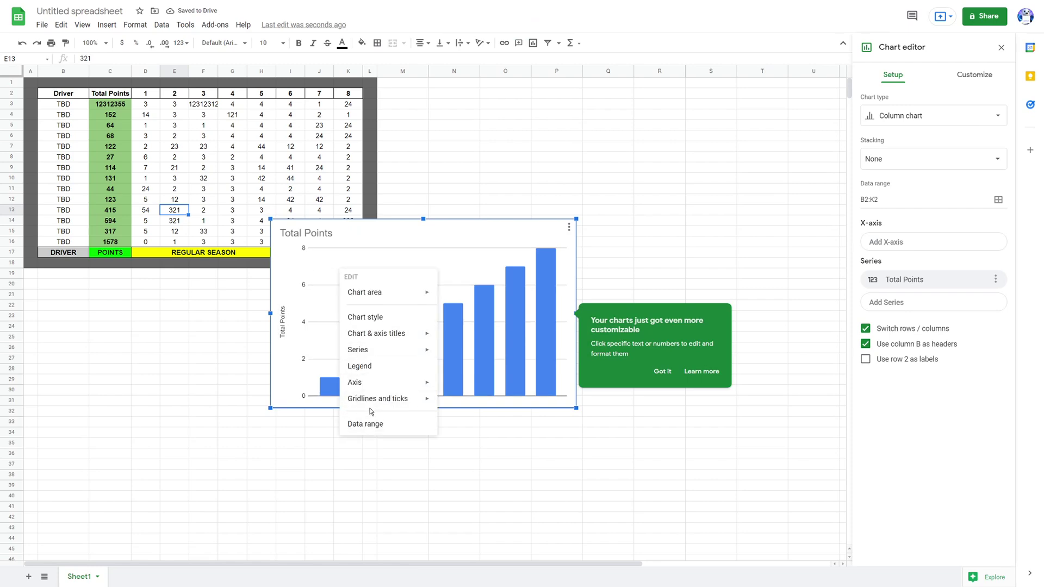
mouse_move(363, 385)
key("ctrl+f")
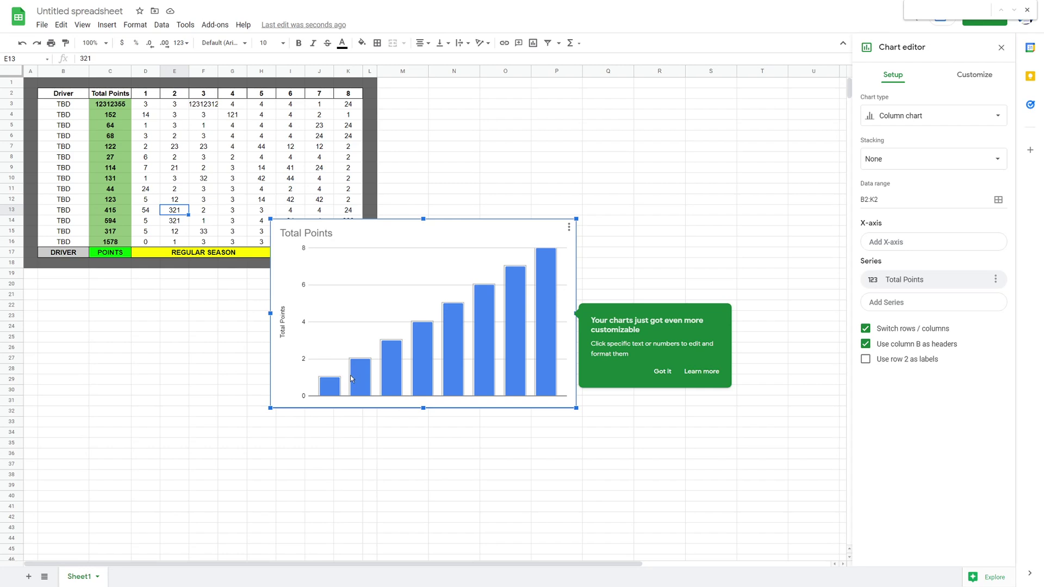
key("Delete")
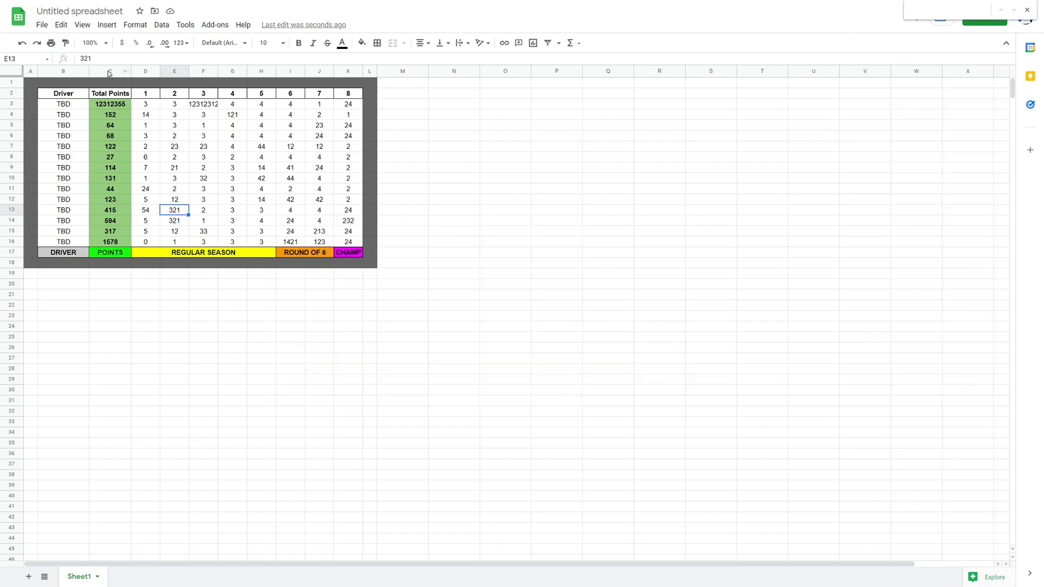
- Sort the sheet Z→A on column C so Total Points run from 12312355 down to 27
right_click(110, 72)
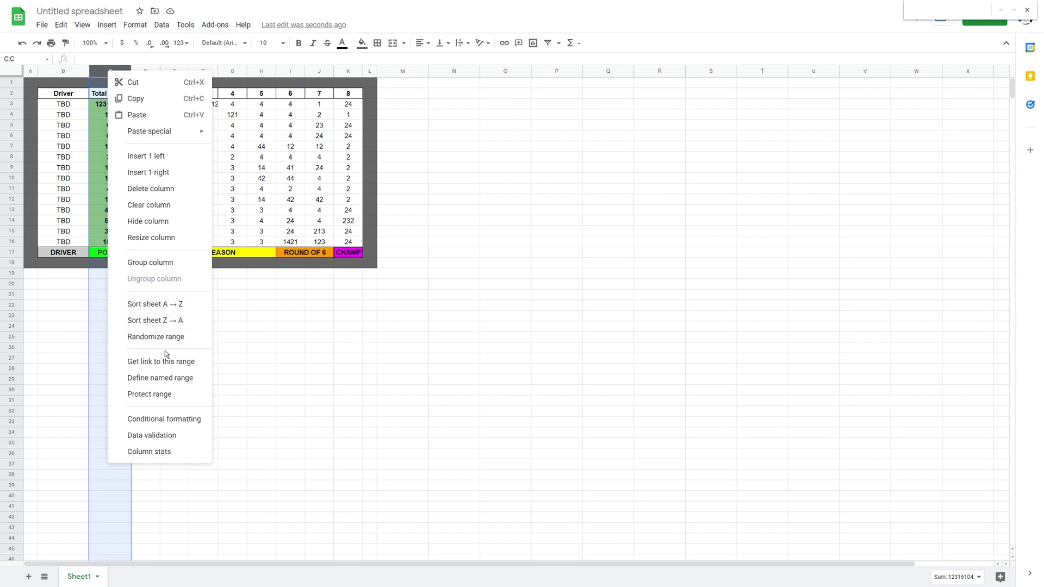
left_click(152, 321)
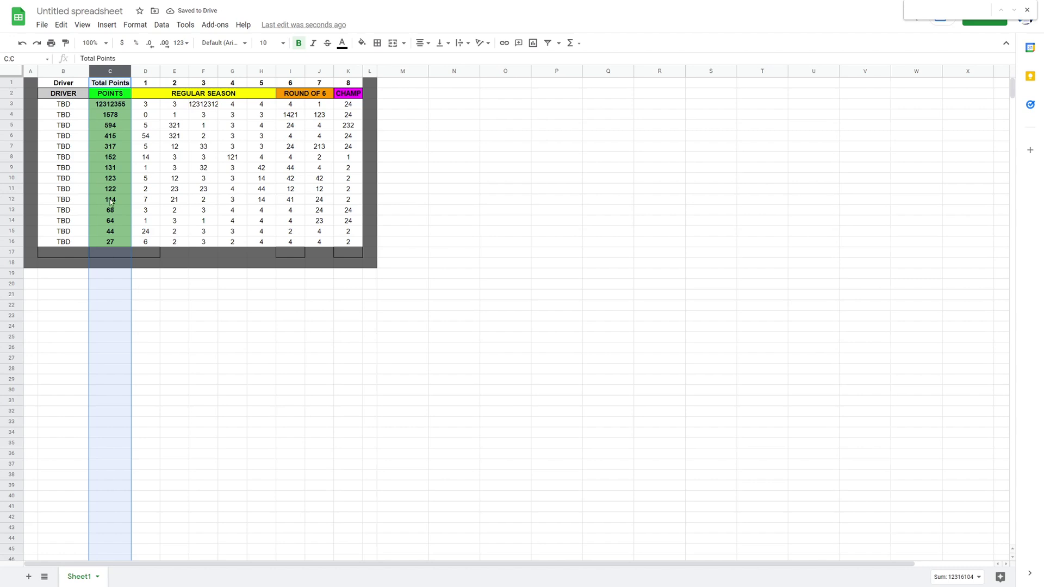
- Remove all borders from the empty row 17 below the table
left_click(203, 294)
left_click_drag(53, 252, 348, 253)
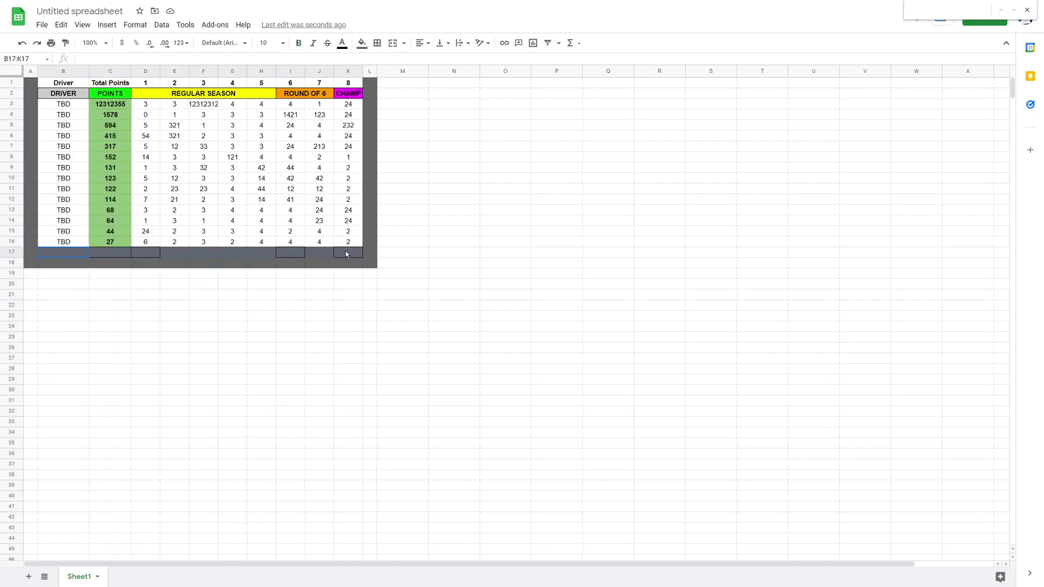
left_click(378, 44)
left_click(430, 86)
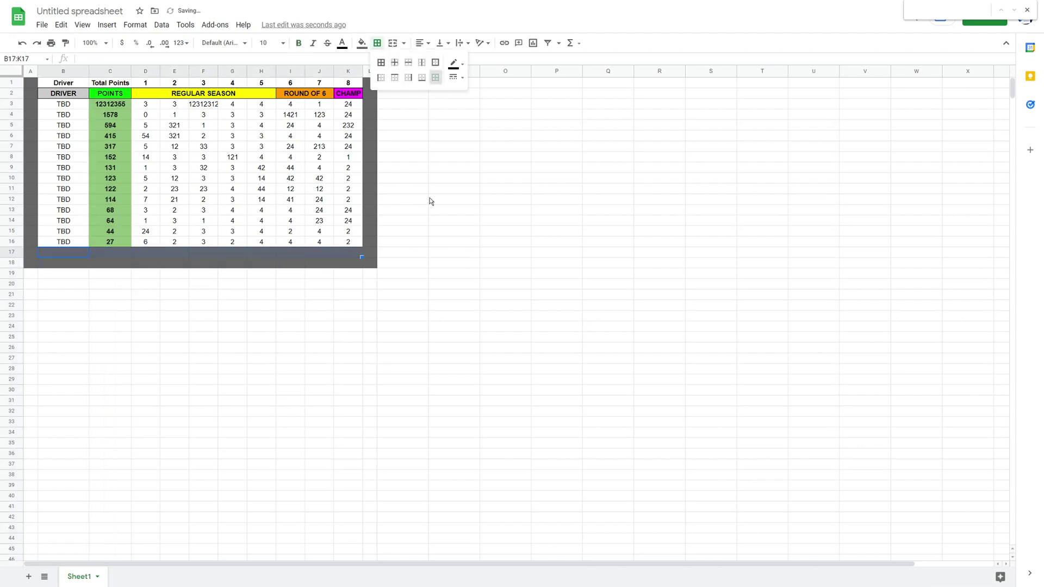
left_click(454, 210)
- Rearrange rows so the Driver header sits in row 2 and the coloured labels in row 17
left_click(11, 83)
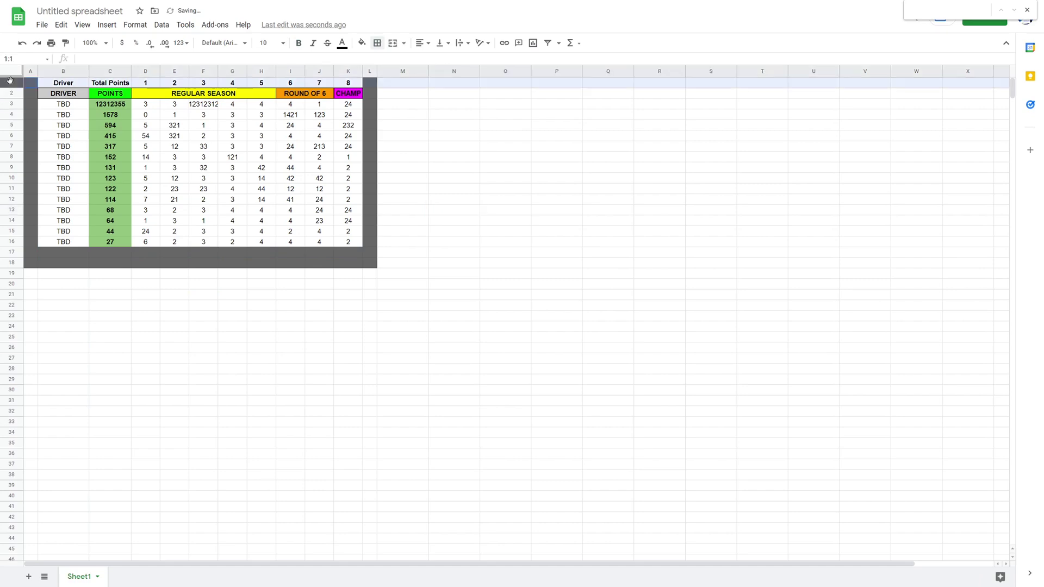
left_click_drag(10, 83, 19, 260)
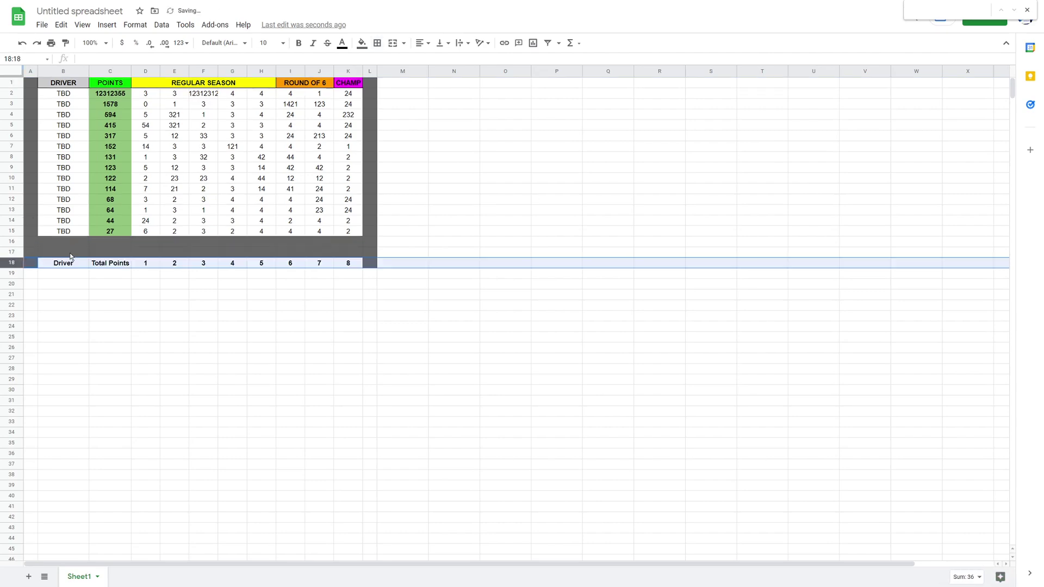
key("ctrl+z")
left_click_drag(110, 178, 109, 210)
right_click(109, 214)
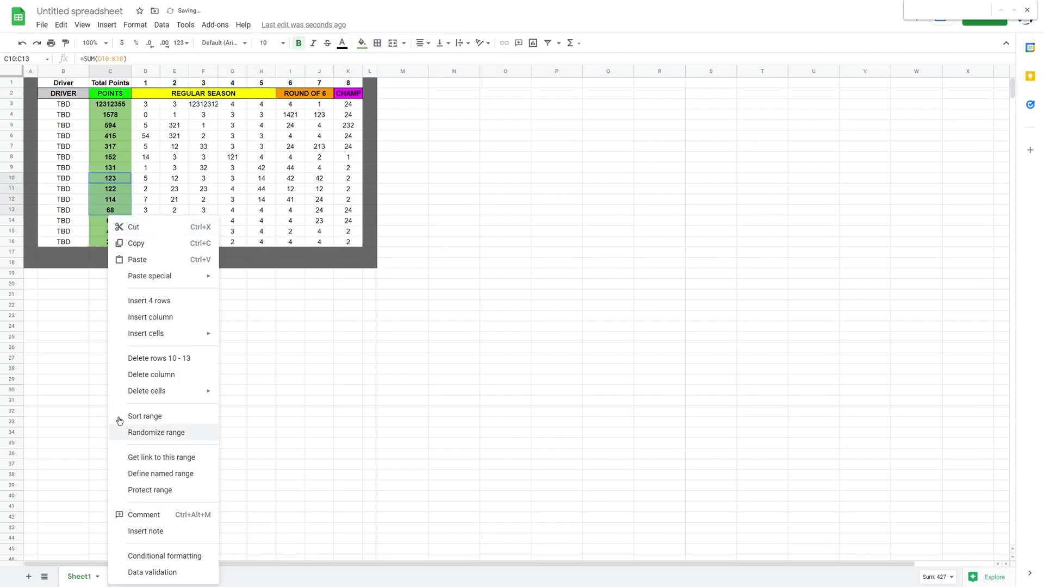
left_click(301, 497)
left_click(12, 252)
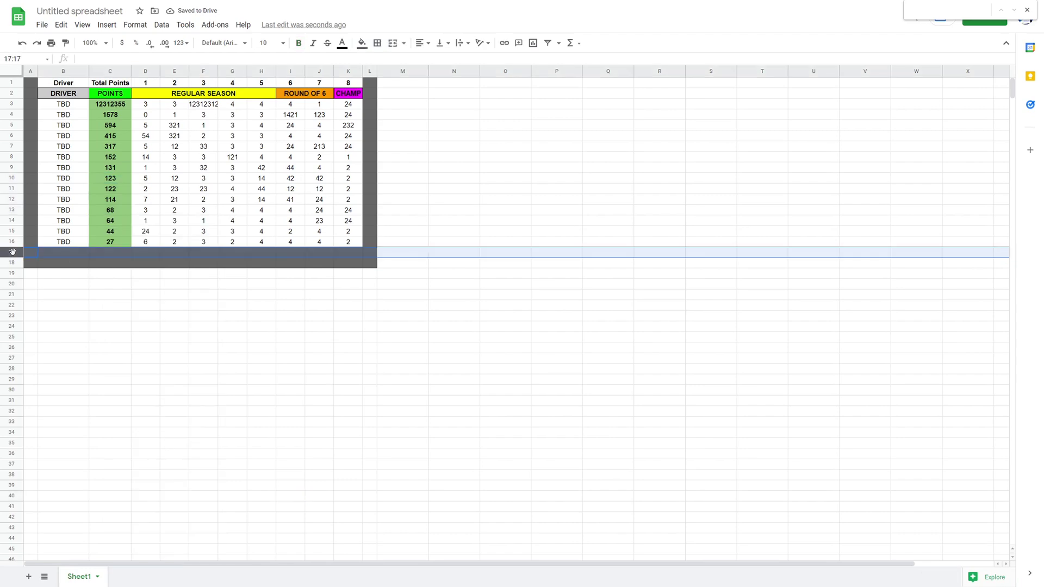
mouse_move(12, 252)
left_mouse_down()
mouse_move(12, 82)
mouse_move(11, 261)
left_mouse_up()
left_click(12, 103)
left_click(163, 343)
- Apply All borders to the Driver / Total Points header row B2:K2
left_click_drag(54, 95, 348, 93)
left_click(377, 43)
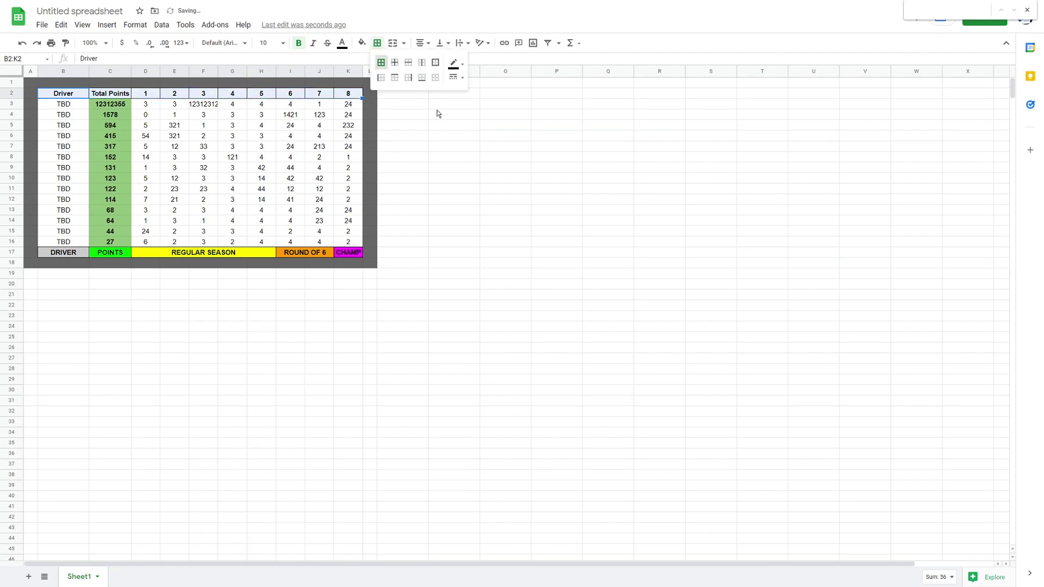
left_click(431, 179)
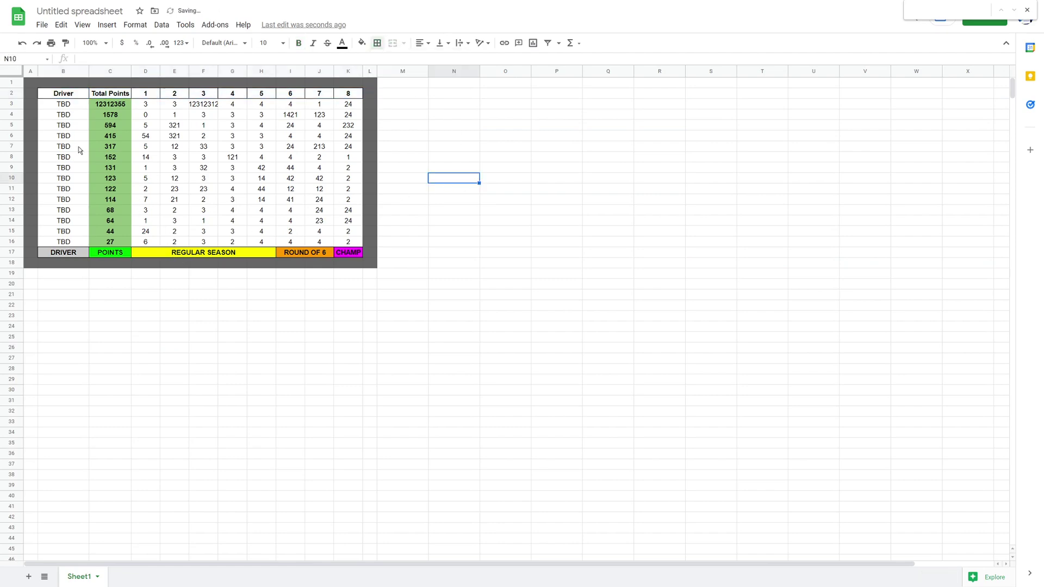
- Make cells A3:A16 cyan text and right-aligned
left_click_drag(32, 105, 34, 242)
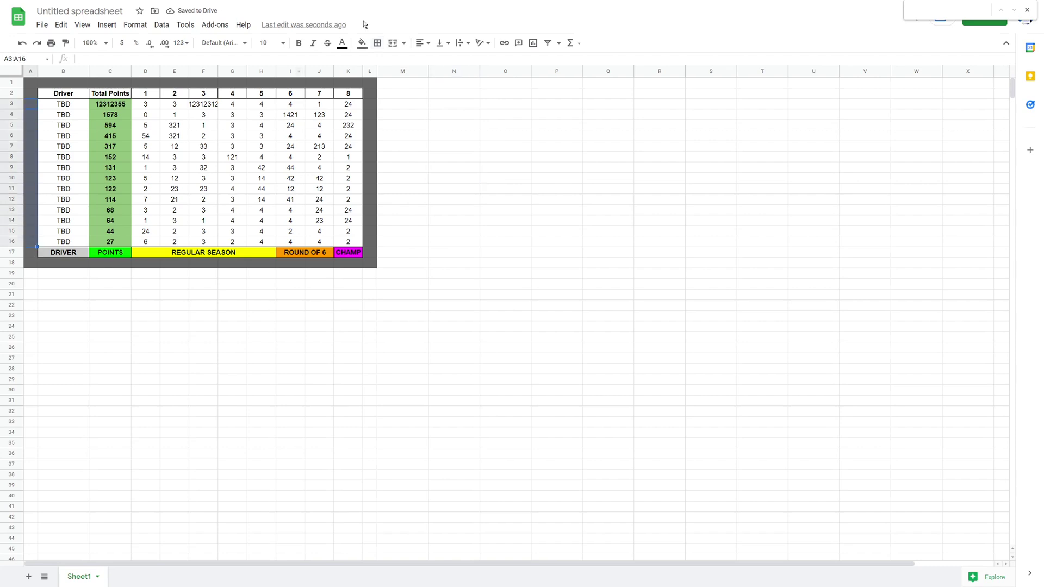
left_click(342, 43)
left_click(404, 141)
left_click(422, 43)
left_click(446, 62)
- Enter position numbers 1 through 14 down A3:A16
left_click(31, 105)
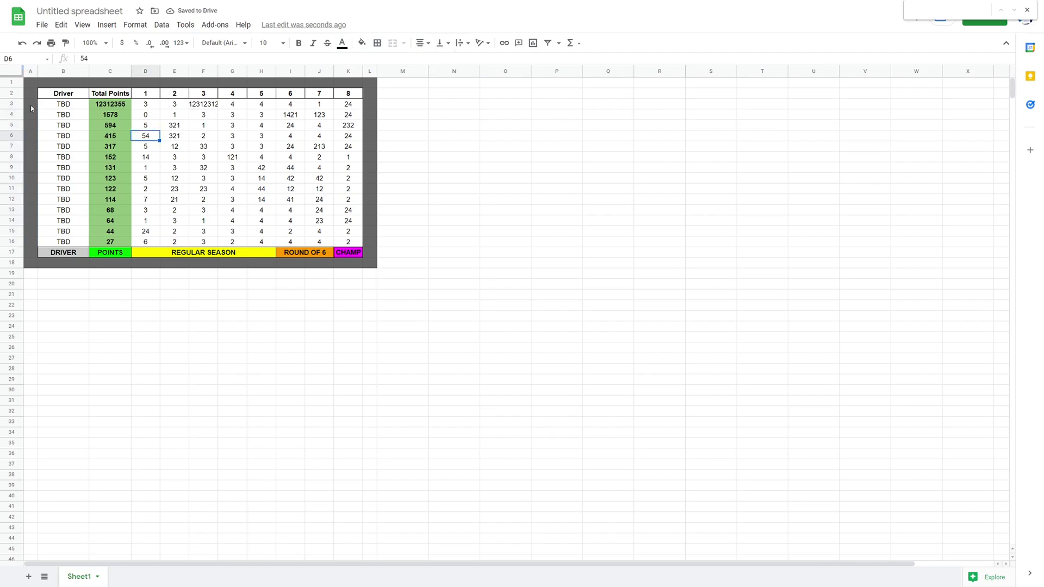
type("1")
key("Return")
type("2 3 4 5 6")
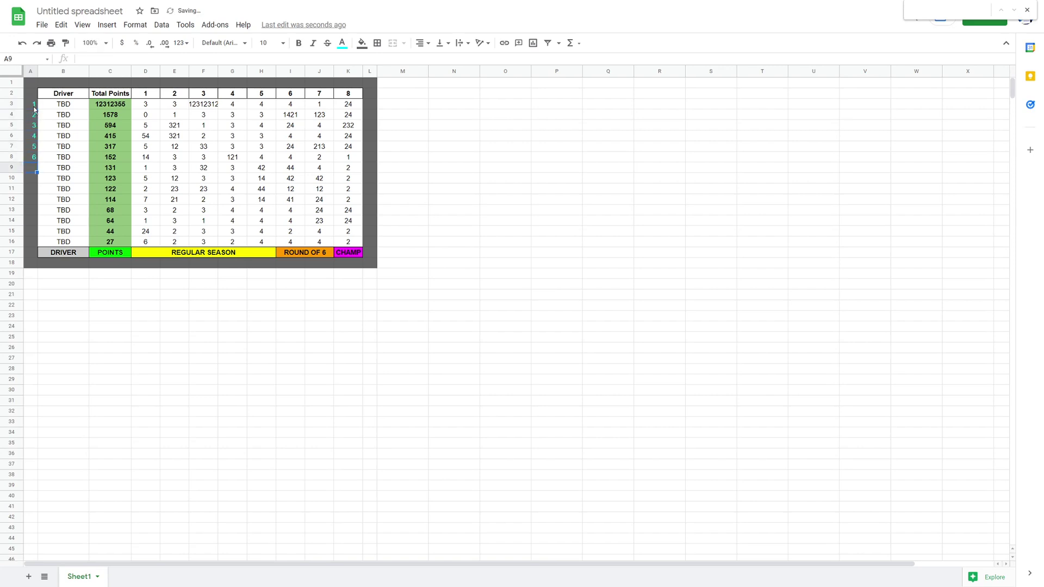
type(" 7 8 9 10 11 12 13 14")
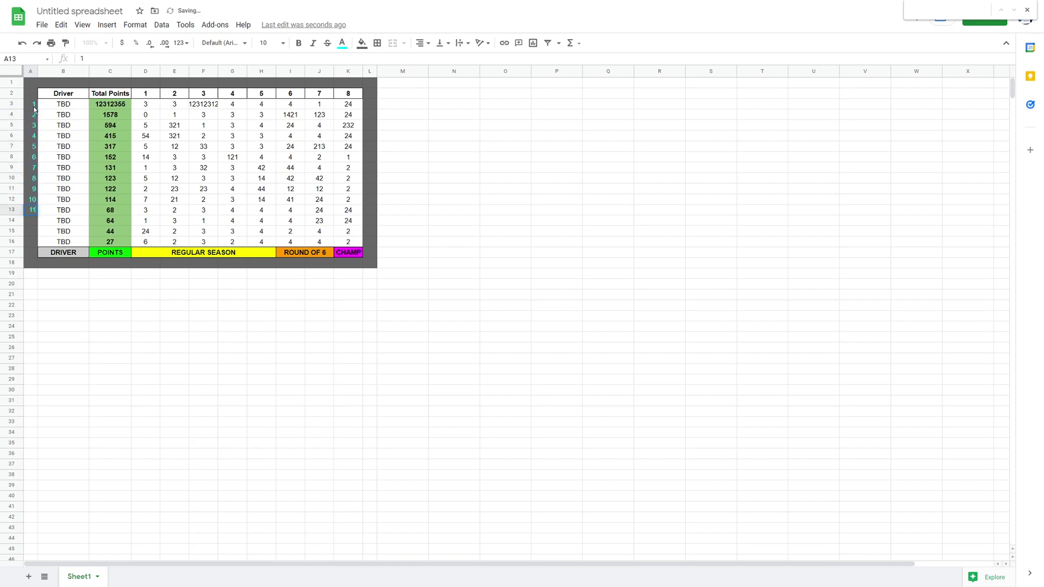
left_click(120, 295)
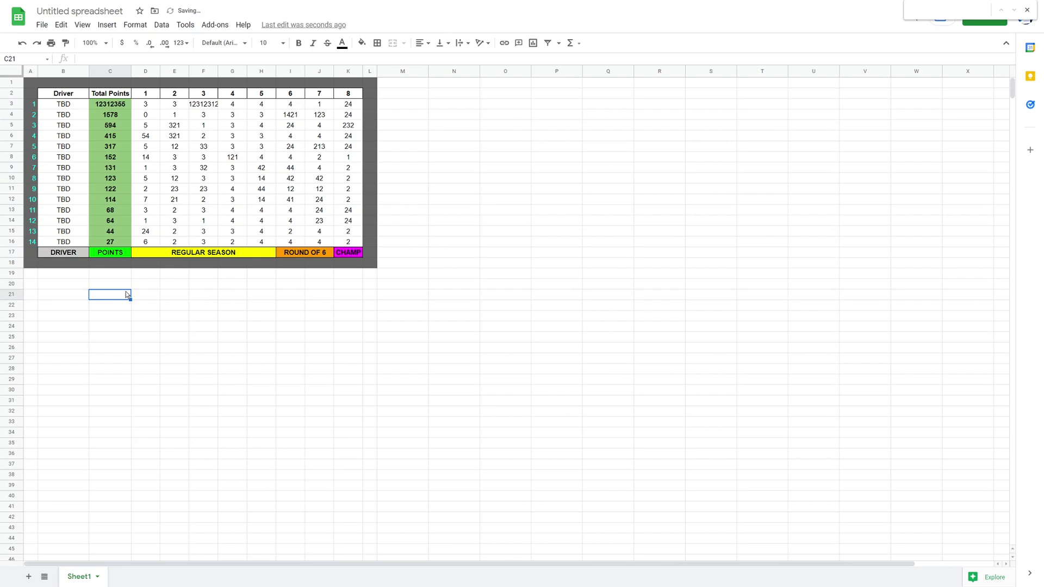
left_click(239, 307)
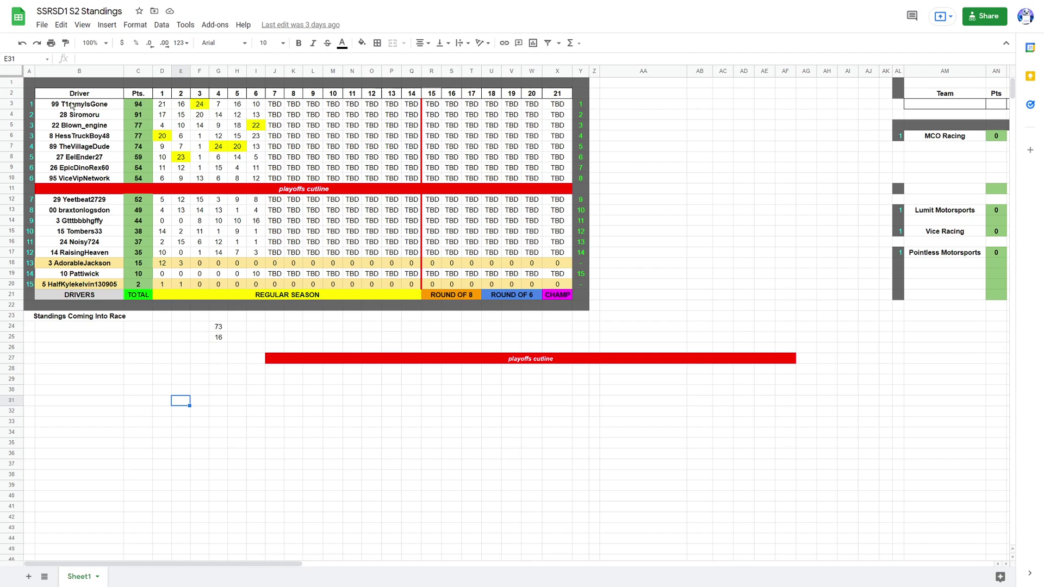
- Inspect the SSRSD1S2 Standings driver rows and yellow-highlighted race results such as 23 and 24
left_click_drag(71, 105, 558, 231)
left_click(162, 381)
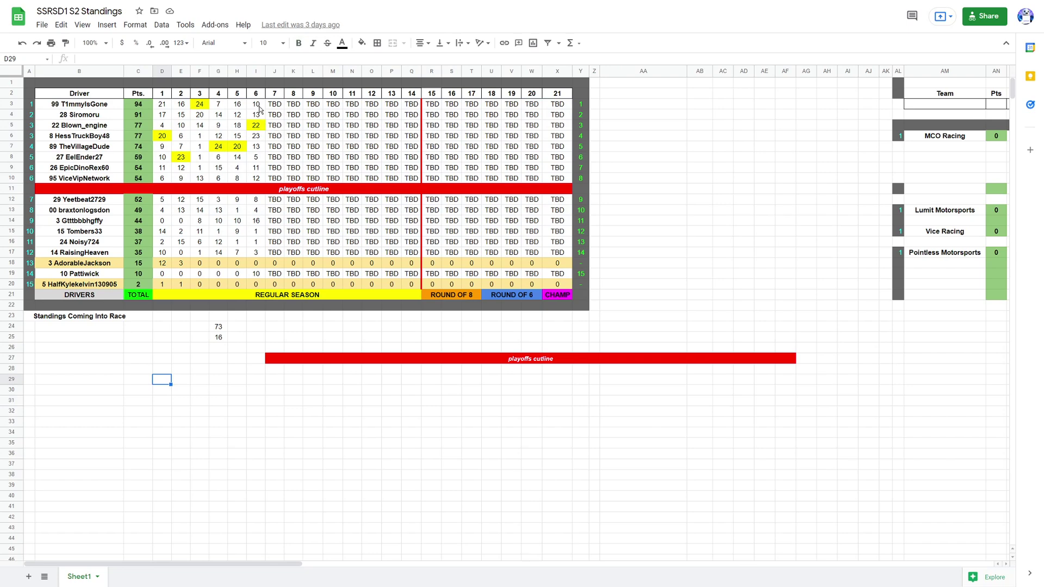
left_click(180, 158)
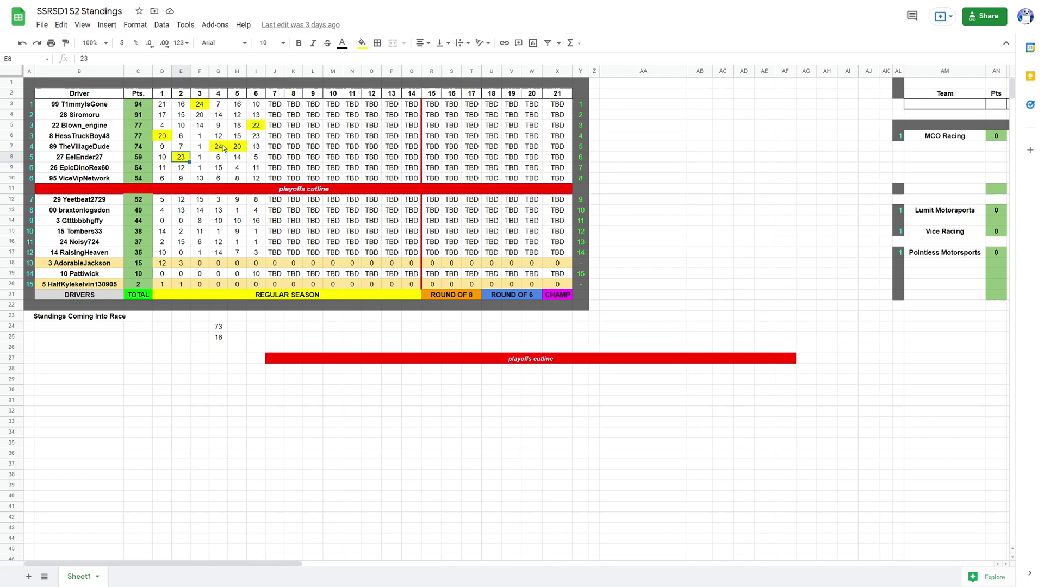
left_click(220, 147)
left_click(237, 146)
left_click(256, 127)
left_click(200, 105)
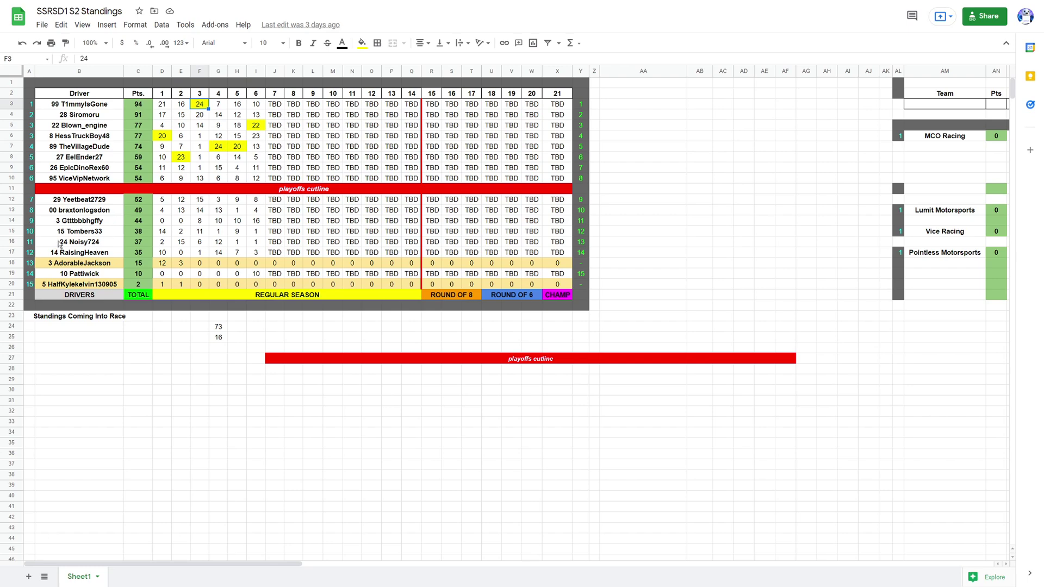
- Review the thirteenth and last driver rows across all races of the standings
left_click_drag(65, 267, 555, 265)
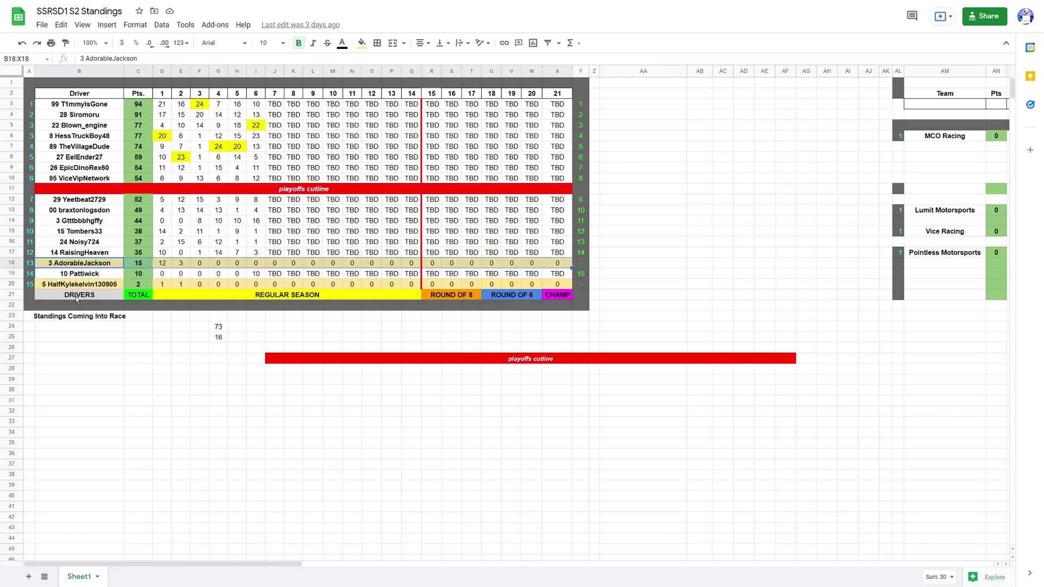
left_click_drag(80, 289, 557, 287)
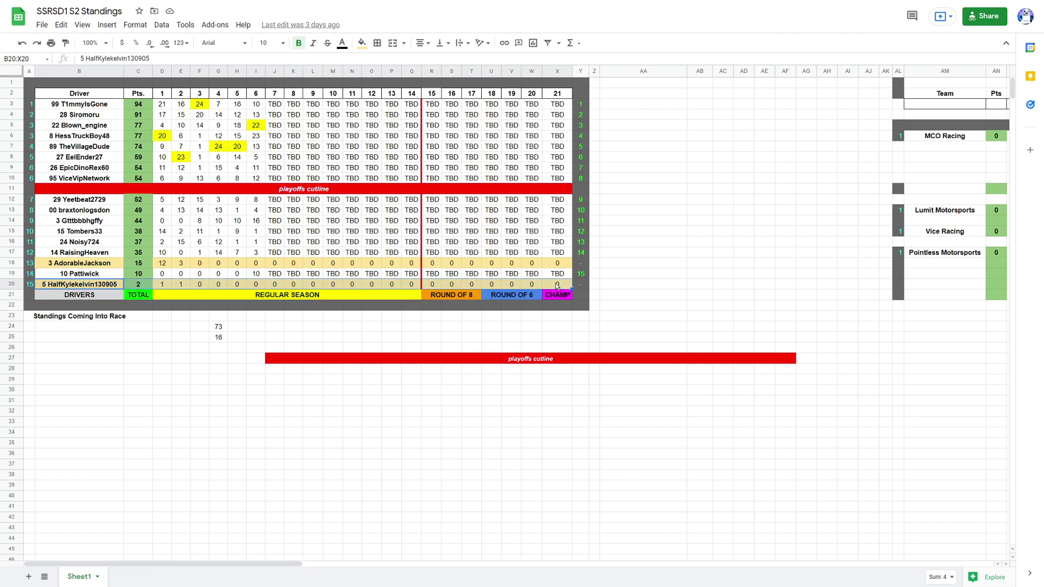
left_click(165, 339)
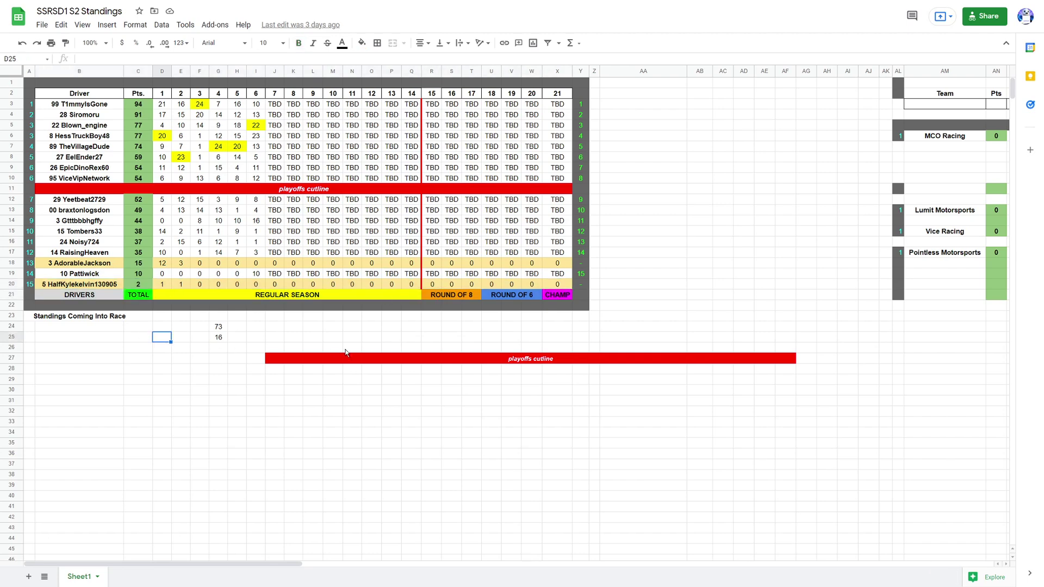
left_click_drag(240, 564, 163, 533)
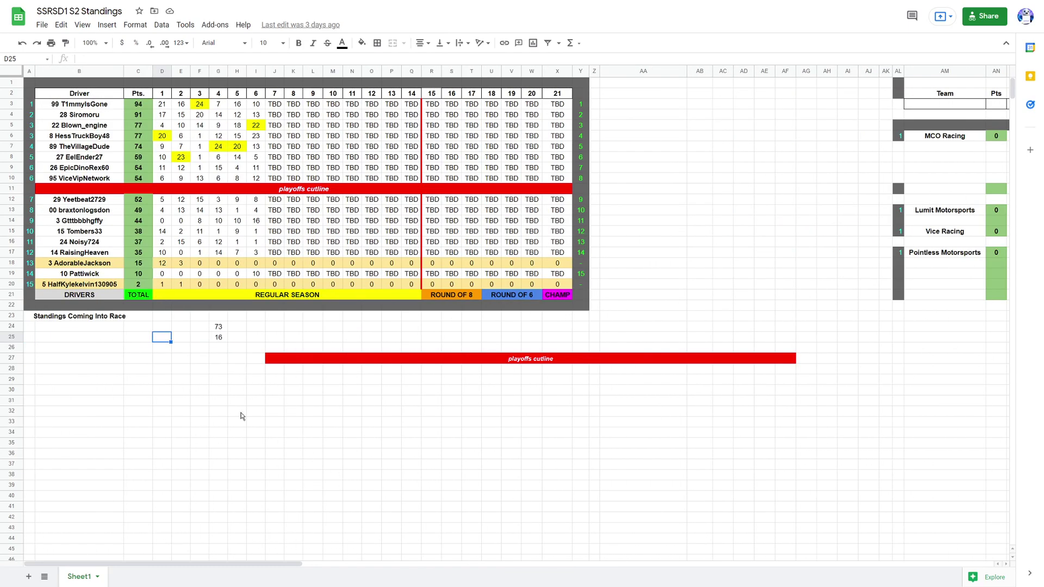
left_click(218, 395)
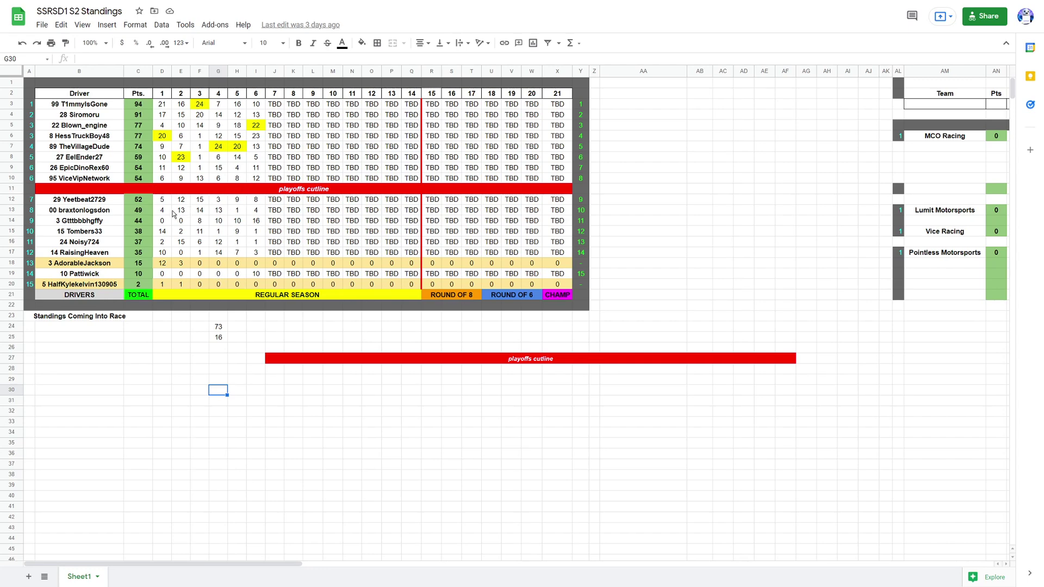
left_click(137, 200)
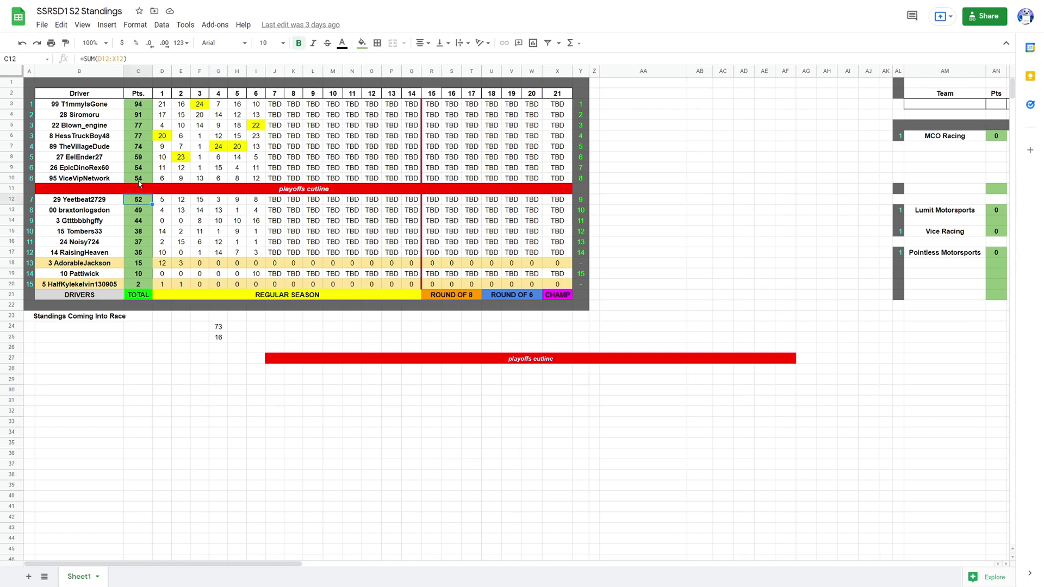
left_click(138, 181)
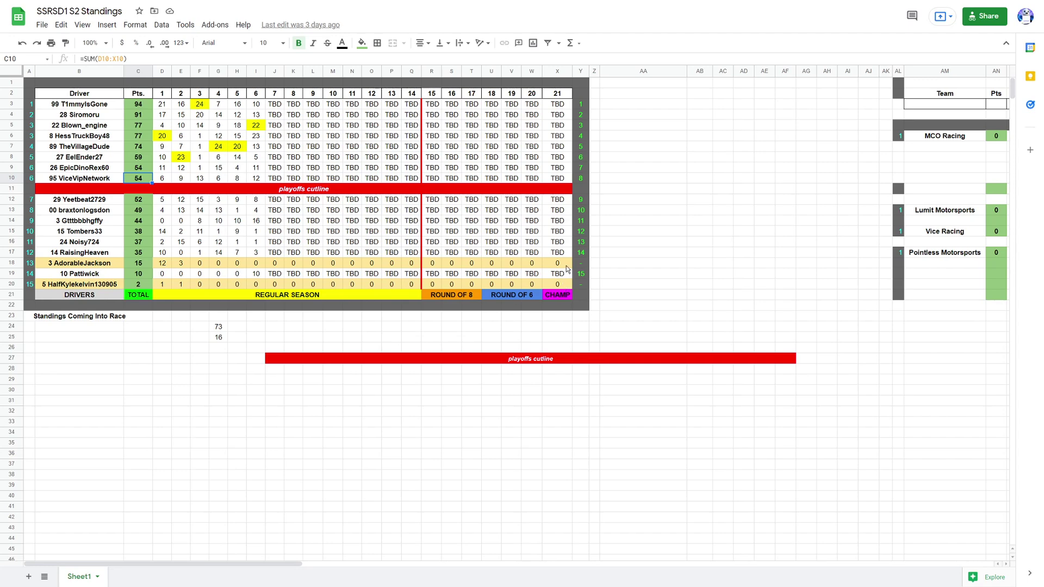
left_click_drag(31, 104, 31, 181)
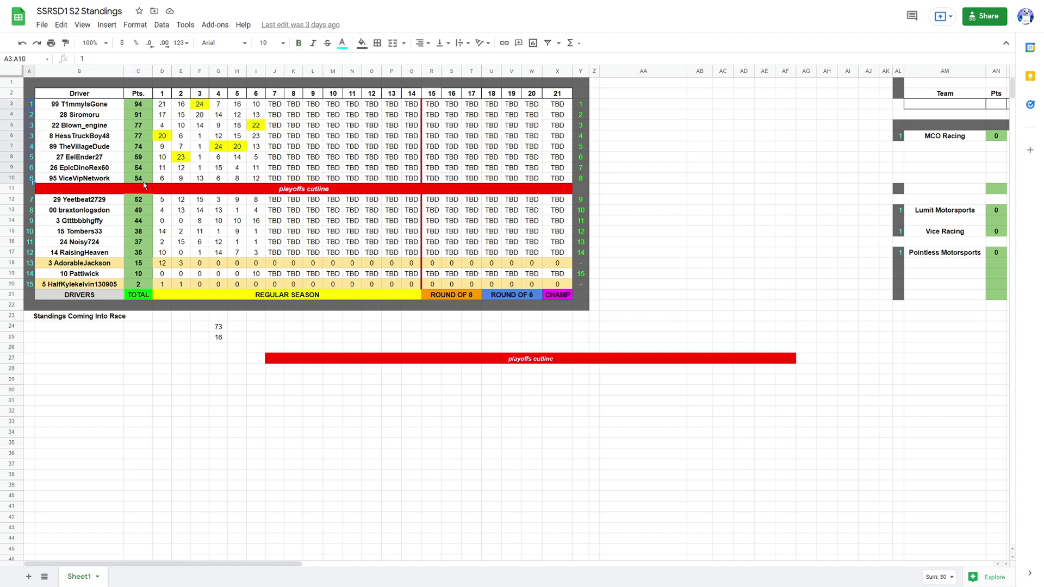
left_click_drag(580, 114, 588, 253)
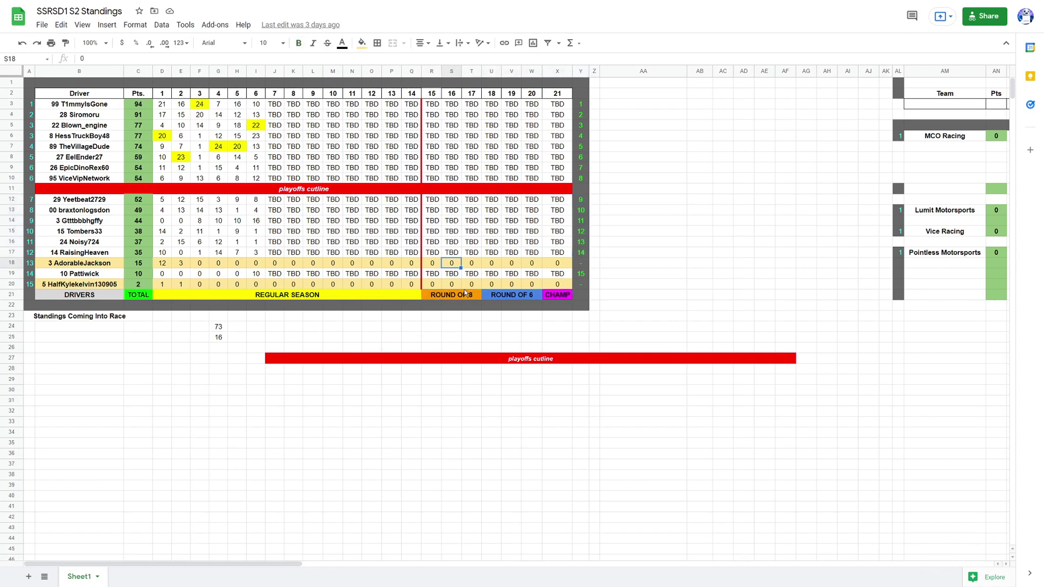
left_click_drag(472, 285, 472, 162)
left_click(531, 274)
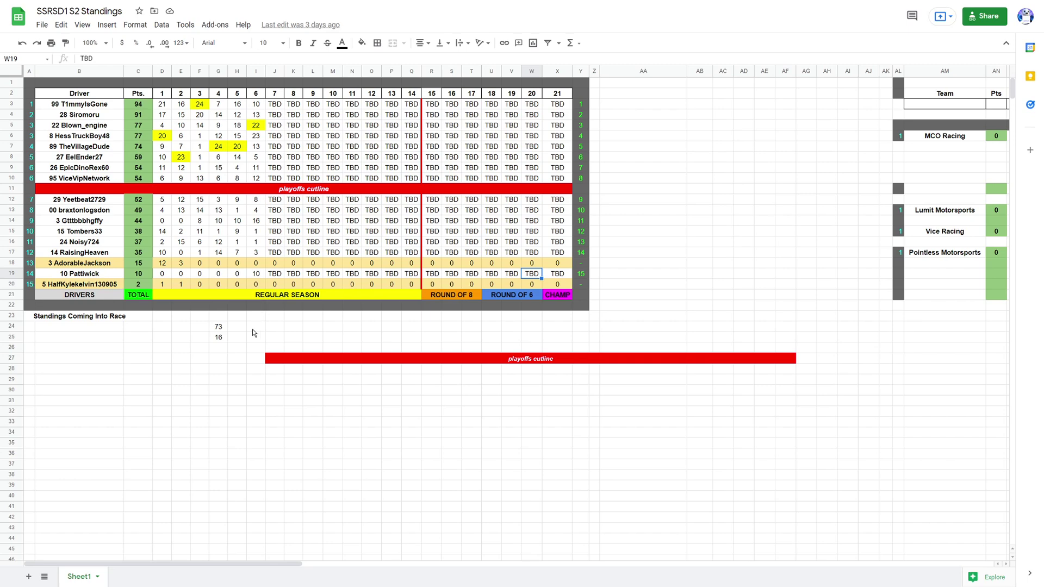
scroll(252, 329, "down", 5)
scroll(256, 373, "up", 5)
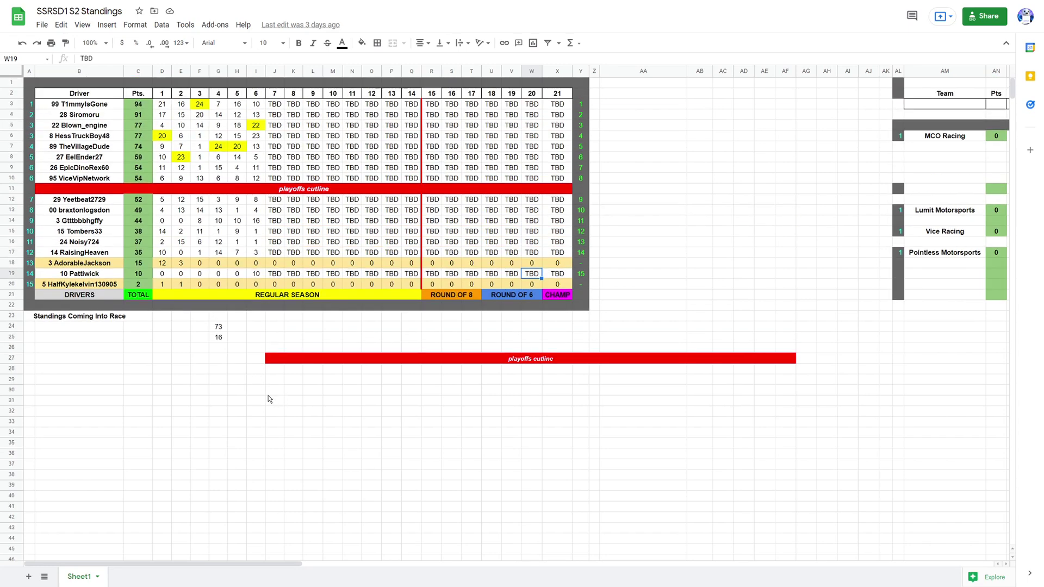